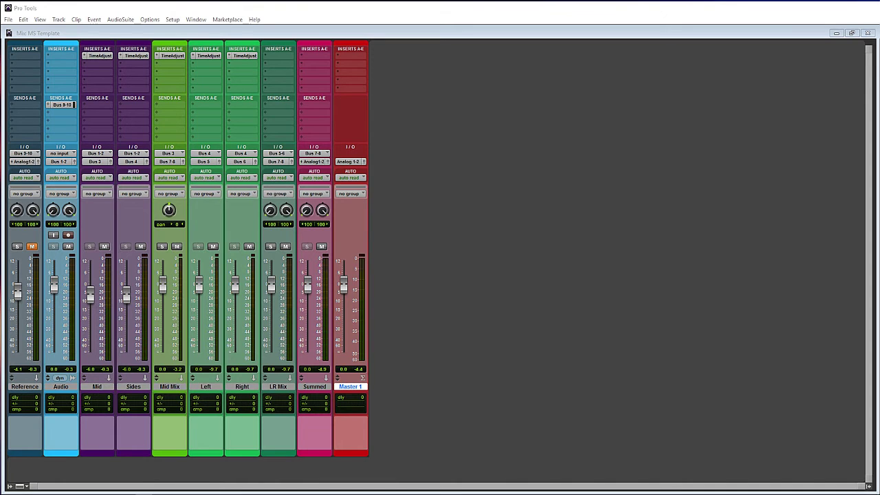
# - Look at the Audio track's stereo clip in the Edit window and return to the Mix window
pyautogui.keyDown('shift'); pyautogui.click(24, 387); pyautogui.keyUp('shift')
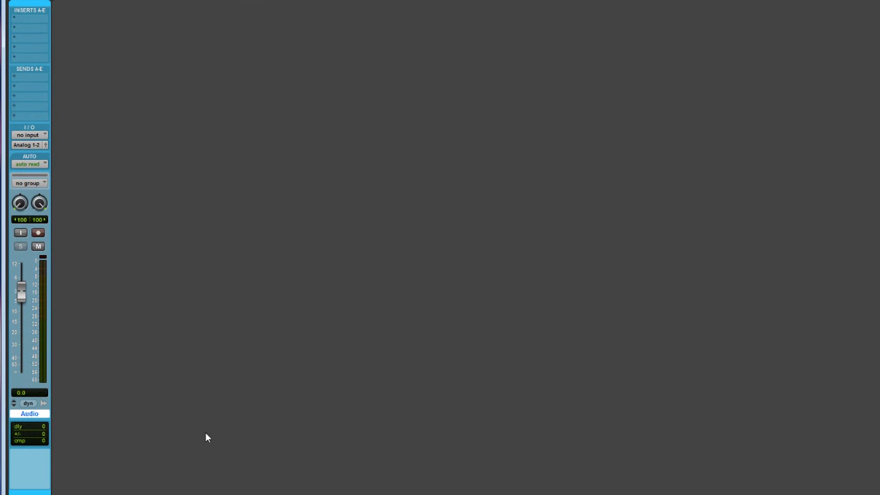
pyautogui.hotkey('ctrl', '=')
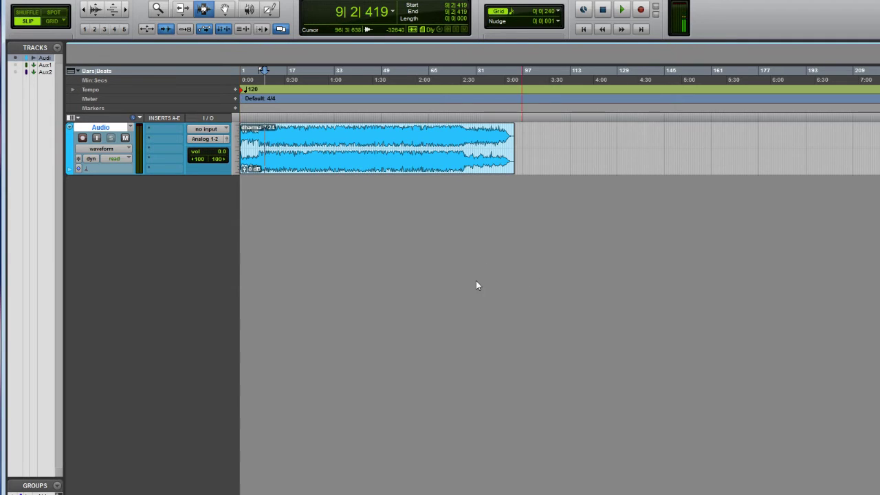
pyautogui.hotkey('ctrl', '=')
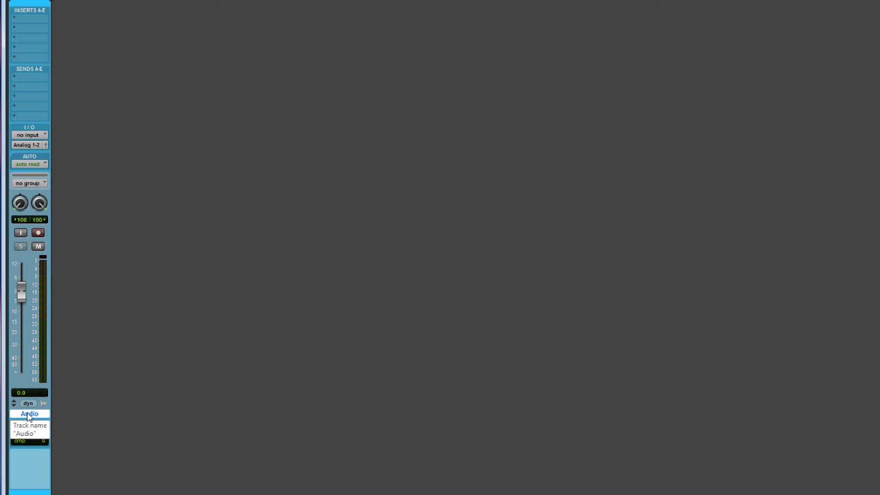
# - Keep the Audio track's input at no input and route its output to Bus 1-2 (Stereo)
pyautogui.click(25, 138)
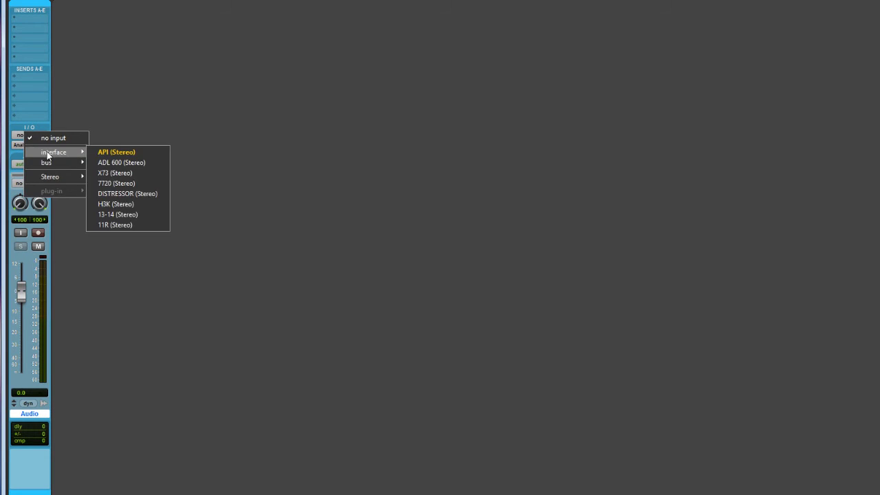
pyautogui.click(53, 138)
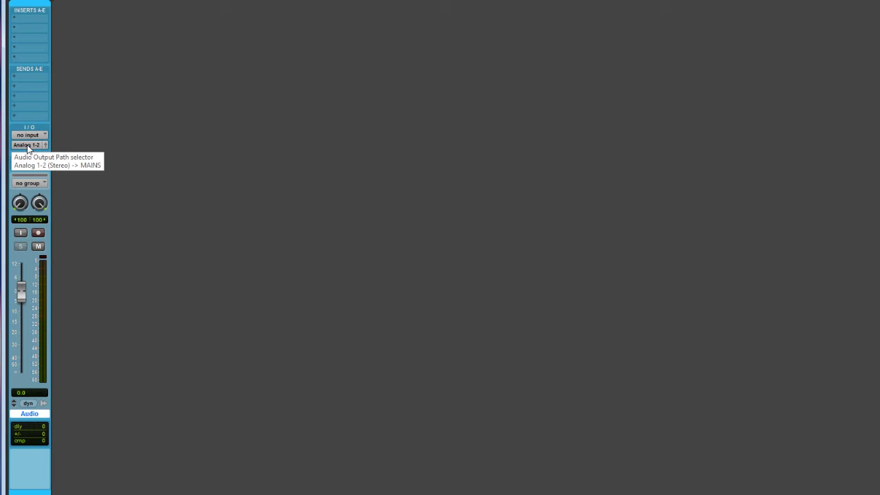
pyautogui.click(25, 146)
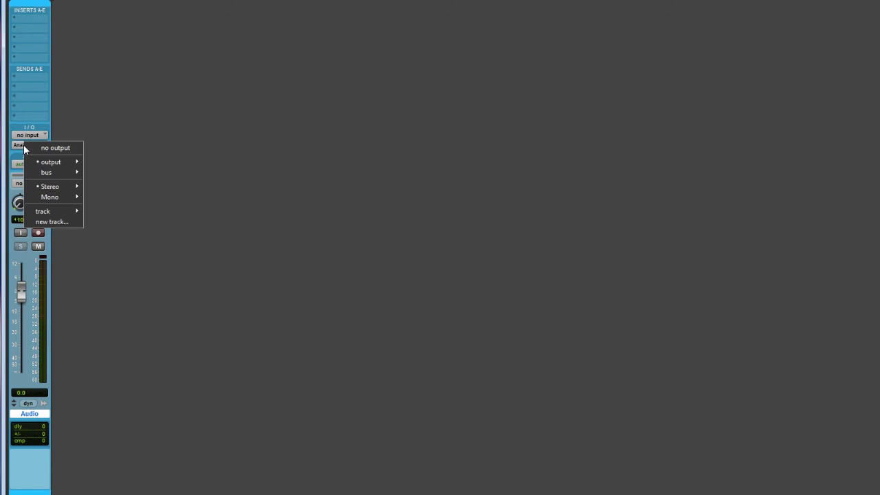
pyautogui.moveTo(51, 174)
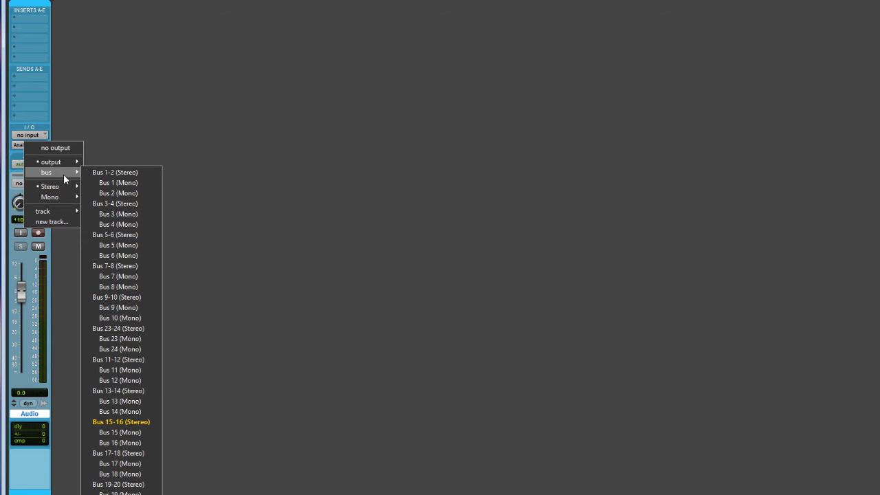
pyautogui.click(112, 174)
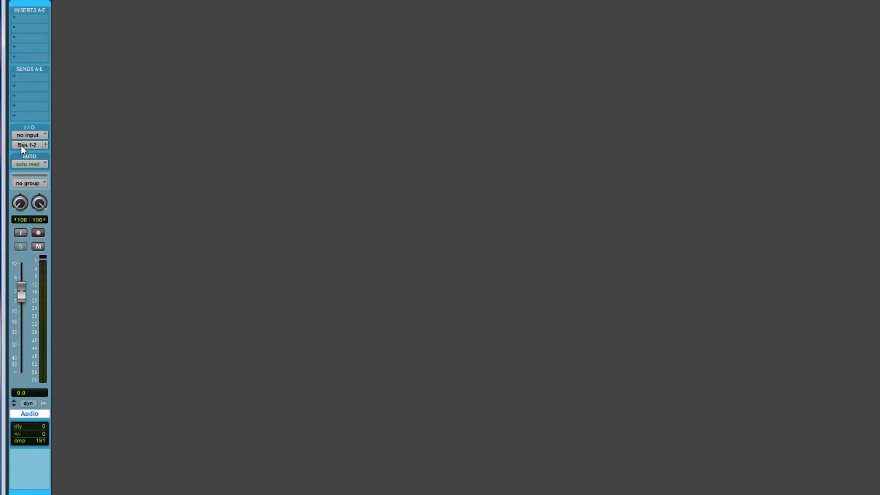
# - Create two new stereo aux input tracks beside the Audio track
pyautogui.click(130, 466)
pyautogui.hotkey('ctrl', 'shift', 'n')
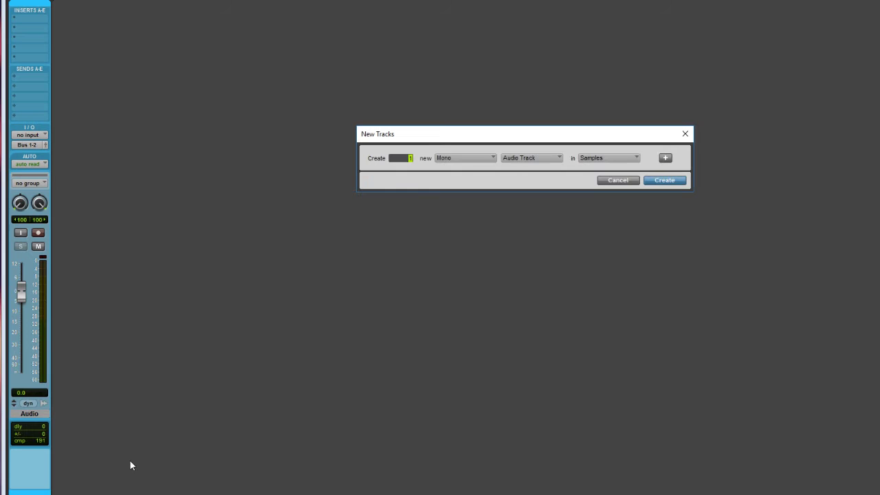
pyautogui.hotkey('ctrl', 'Right')
pyautogui.hotkey('ctrl', 'Down')
pyautogui.press('Return')
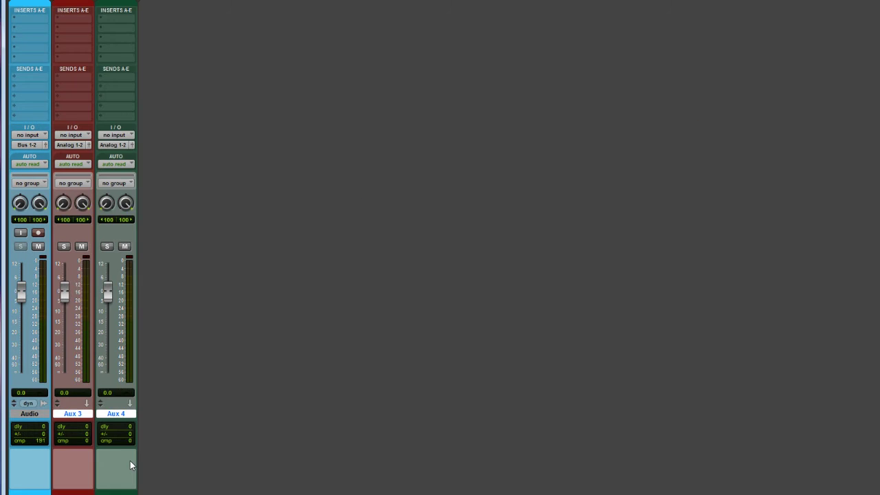
# - Rename the first new aux track as Mid and the second as Sides
pyautogui.doubleClick(73, 414)
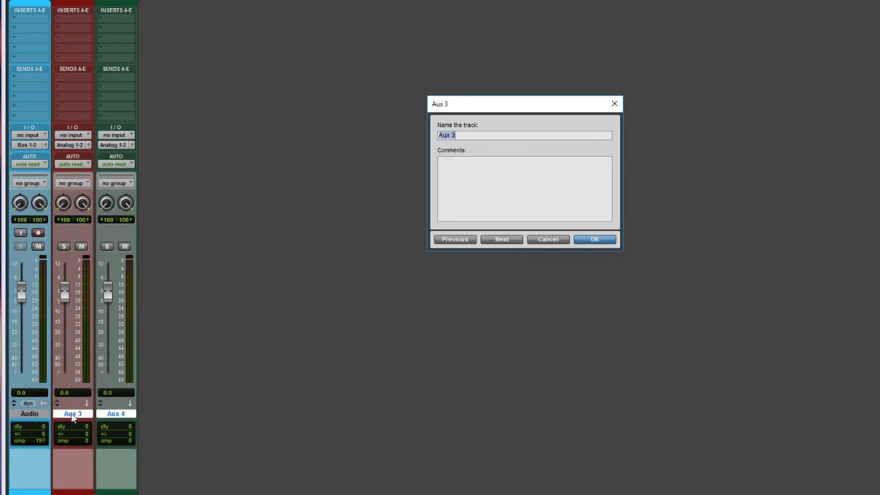
pyautogui.write('Mid')
pyautogui.press('Return')
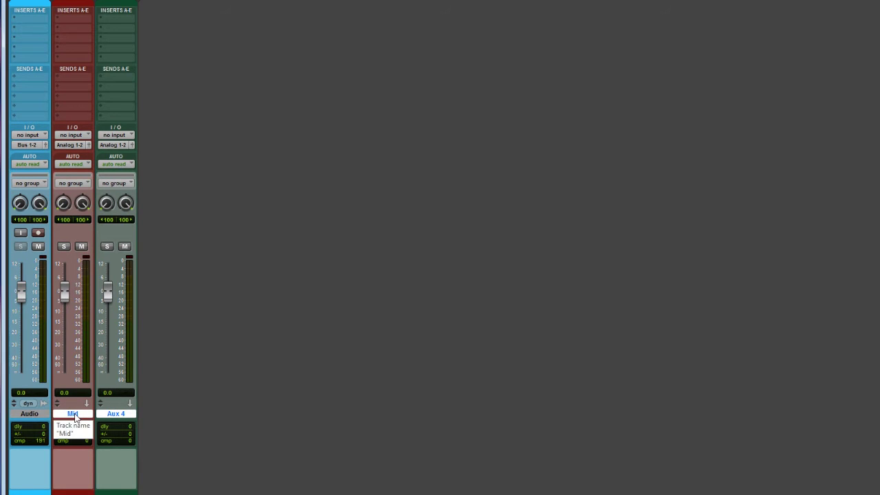
pyautogui.doubleClick(112, 414)
pyautogui.write('Sides')
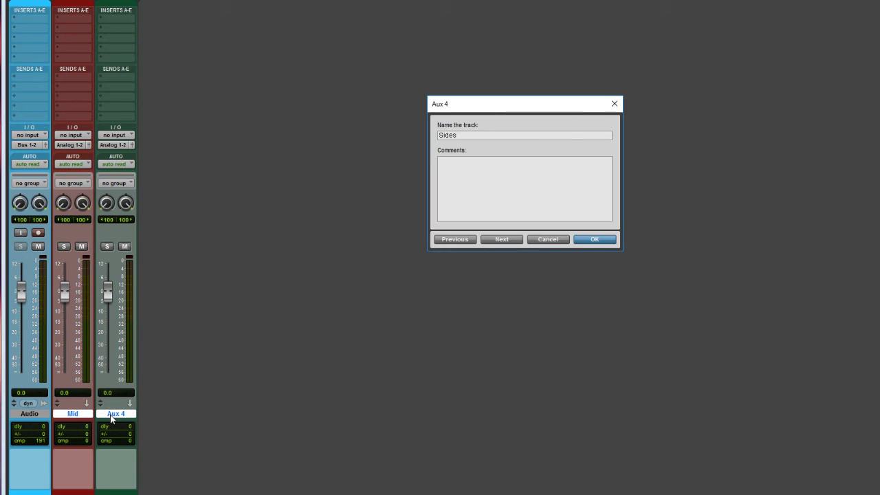
pyautogui.press('Return')
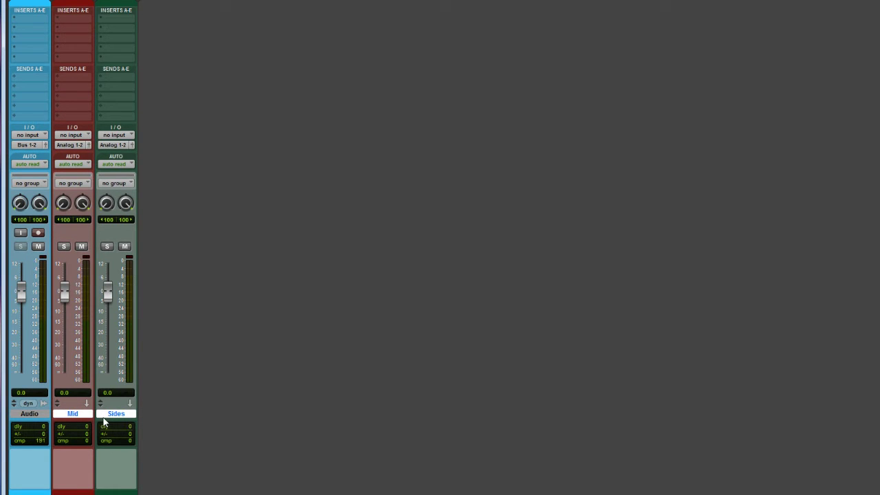
# - Set the inputs of both the Mid and Sides tracks to Bus 1-2 (Stereo)
pyautogui.click(71, 135)
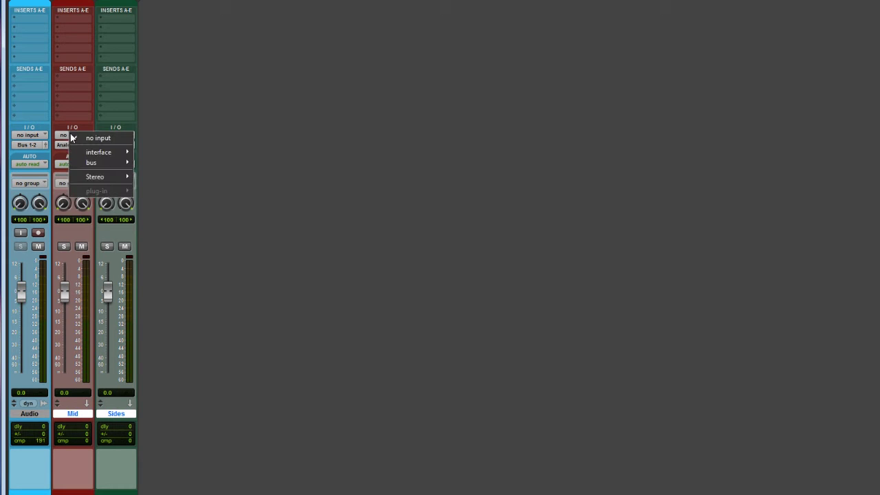
pyautogui.moveTo(88, 163)
pyautogui.click(151, 163)
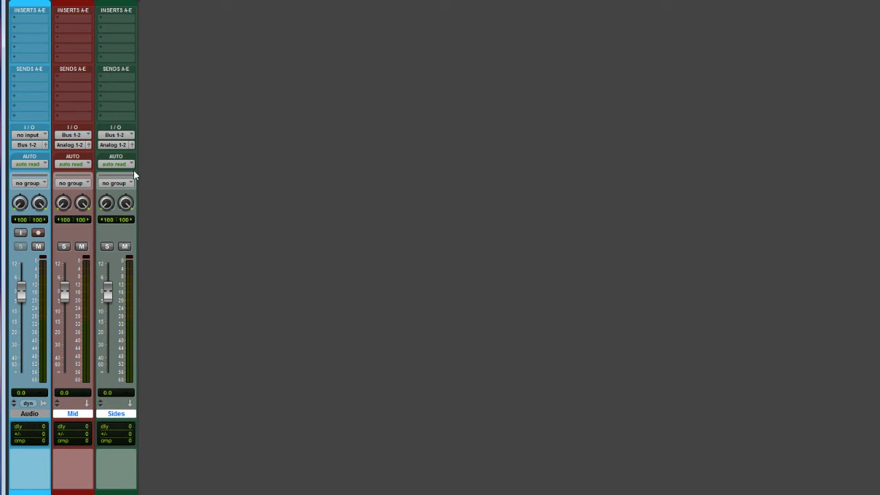
# - Route the Mid track's output to Bus 3 (Mono) and the Sides track's output to Bus 4 (Mono)
pyautogui.click(68, 144)
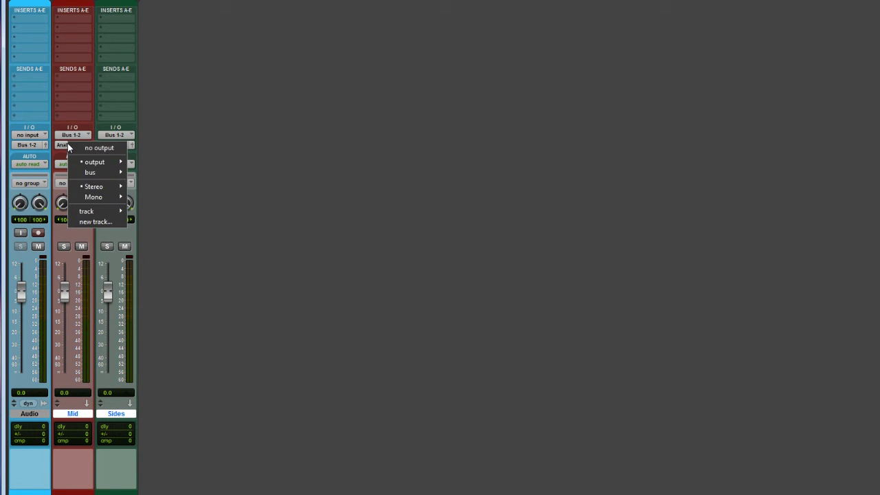
pyautogui.moveTo(92, 176)
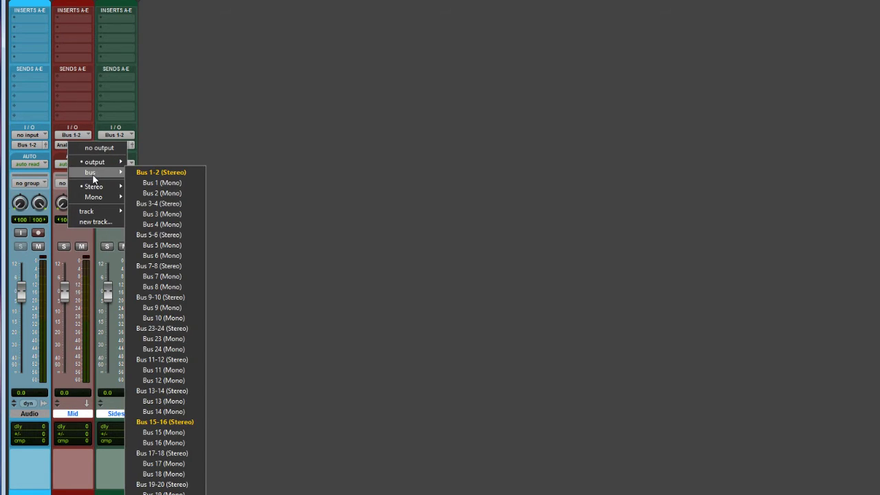
pyautogui.click(156, 216)
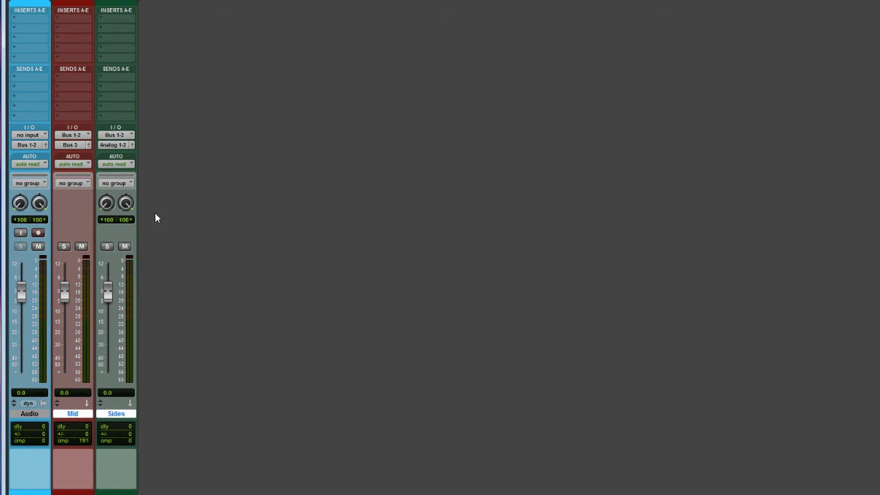
pyautogui.click(112, 145)
pyautogui.moveTo(136, 177)
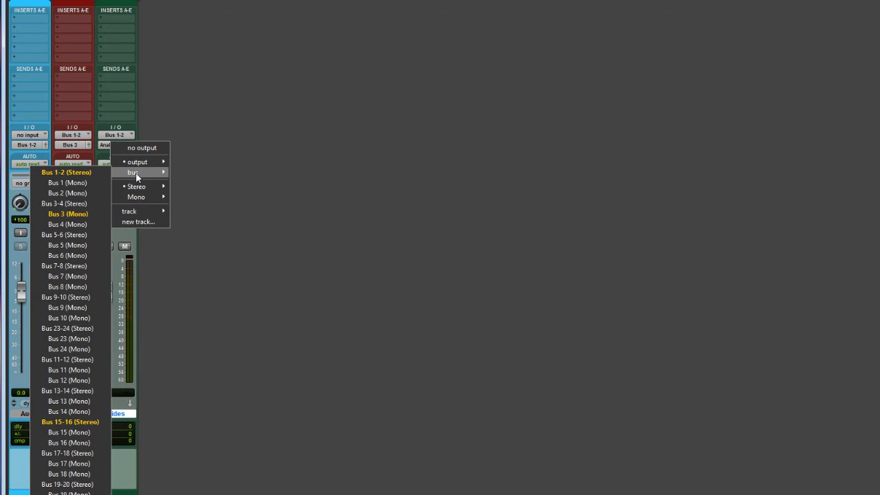
pyautogui.click(59, 224)
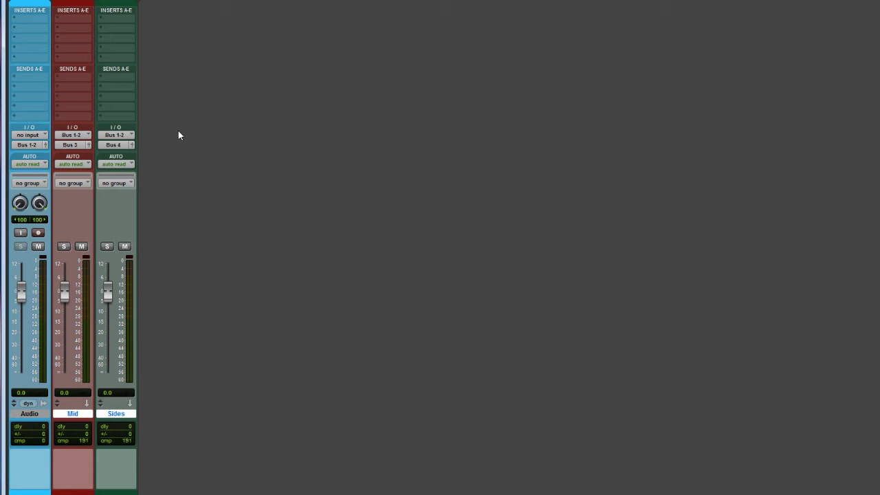
# - Insert the EQ3 1-Band multi-mono plug-in in the Mid track's first insert slot
pyautogui.click(60, 21)
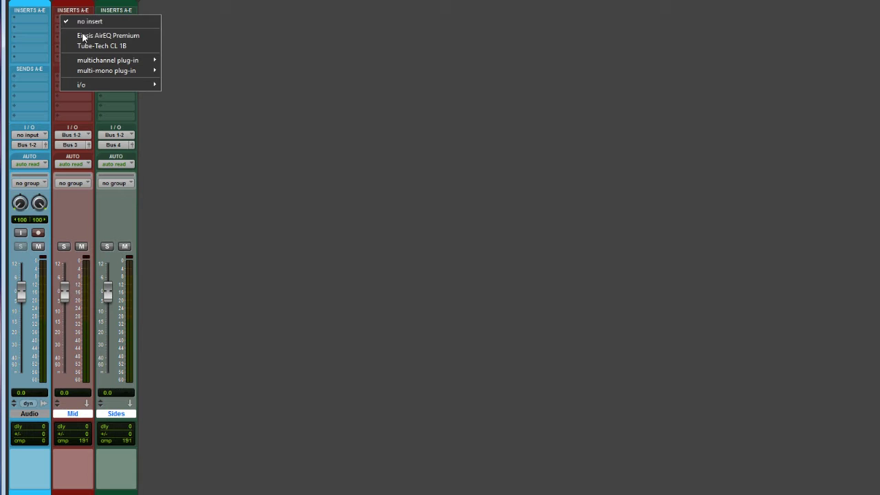
pyautogui.moveTo(93, 72)
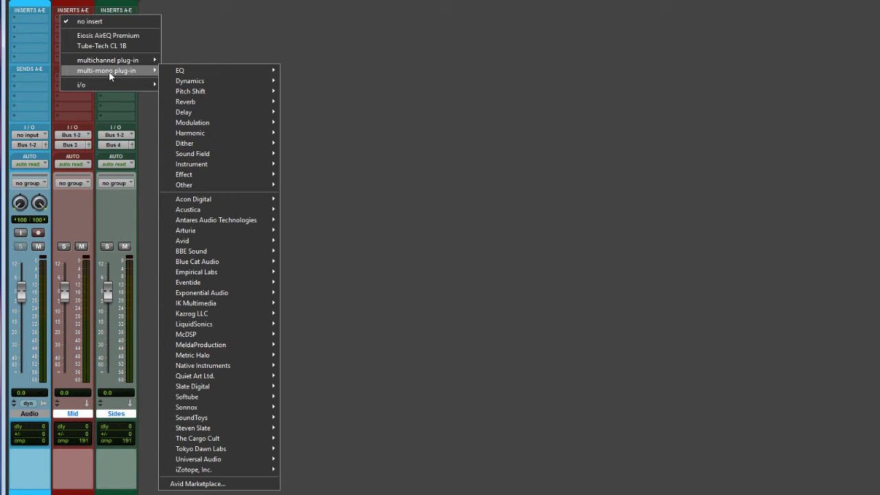
pyautogui.moveTo(198, 72)
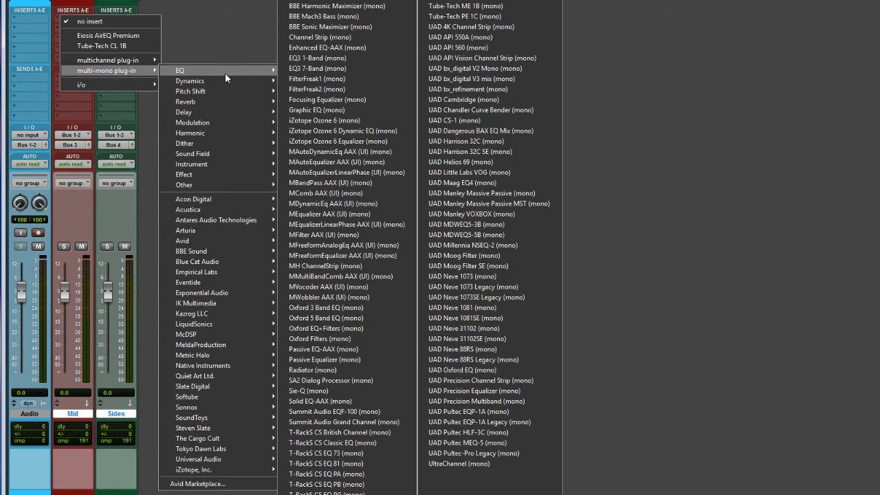
pyautogui.click(313, 59)
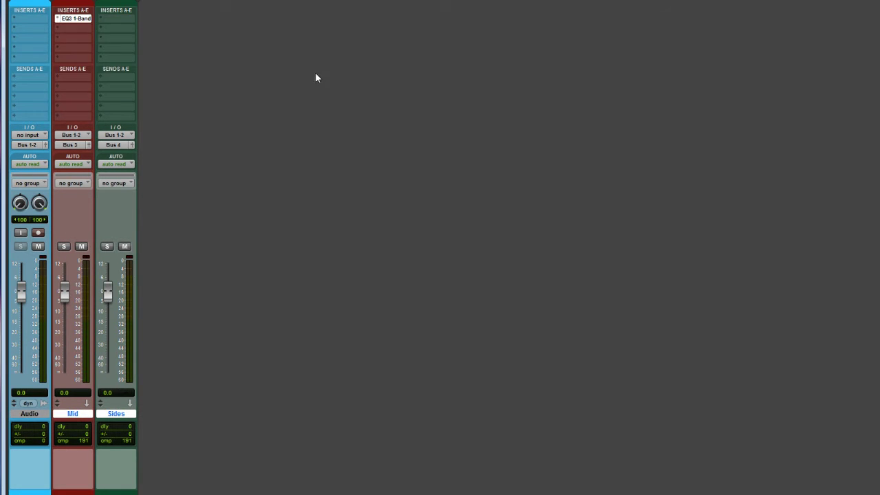
pyautogui.moveTo(345, 47); pyautogui.dragTo(349, 52)
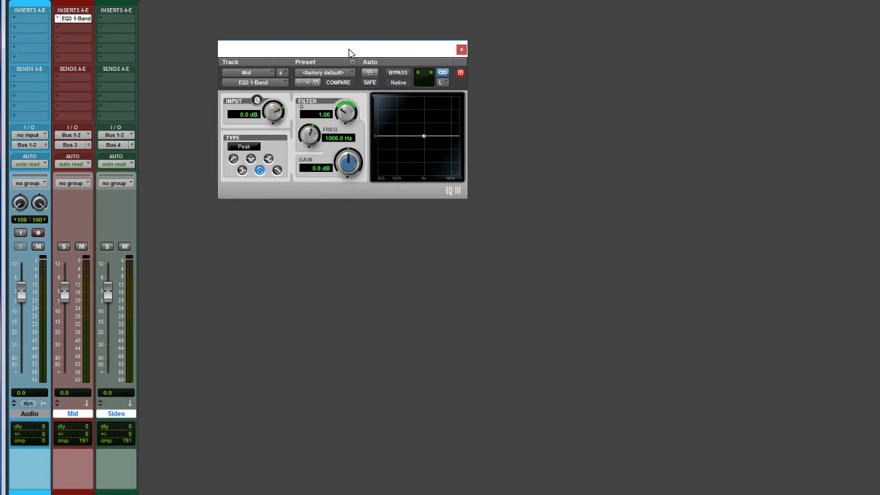
# - Unlink the EQ channels and cut only the right channel at 238.5 Hz with Q 5.75 and gain -13.3 dB
pyautogui.click(444, 73)
pyautogui.click(442, 82)
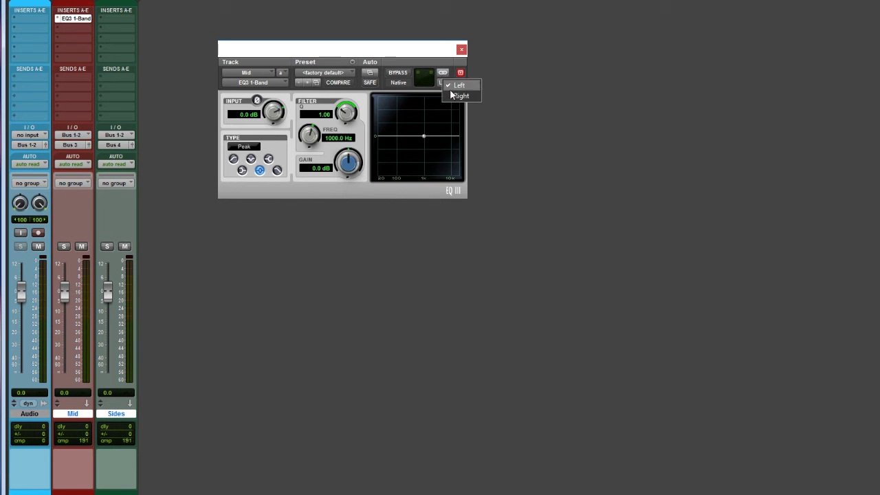
pyautogui.click(454, 95)
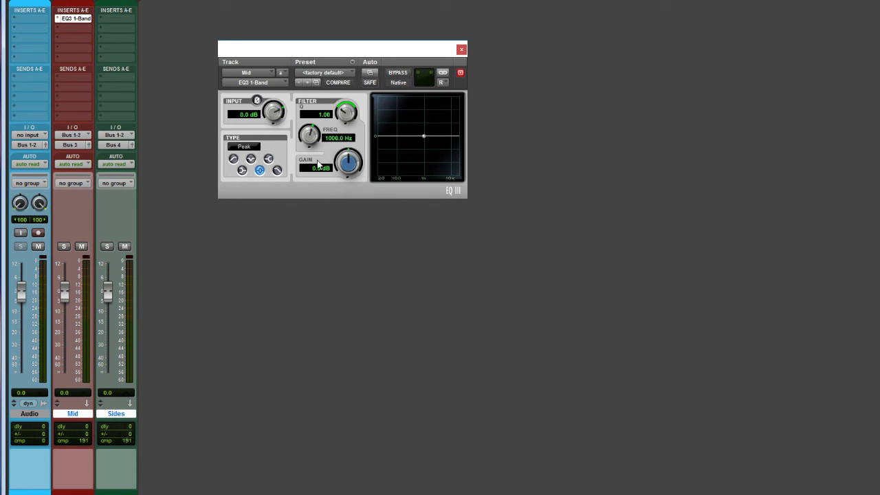
pyautogui.moveTo(346, 112); pyautogui.dragTo(346, 97)
pyautogui.moveTo(309, 127); pyautogui.dragTo(312, 132)
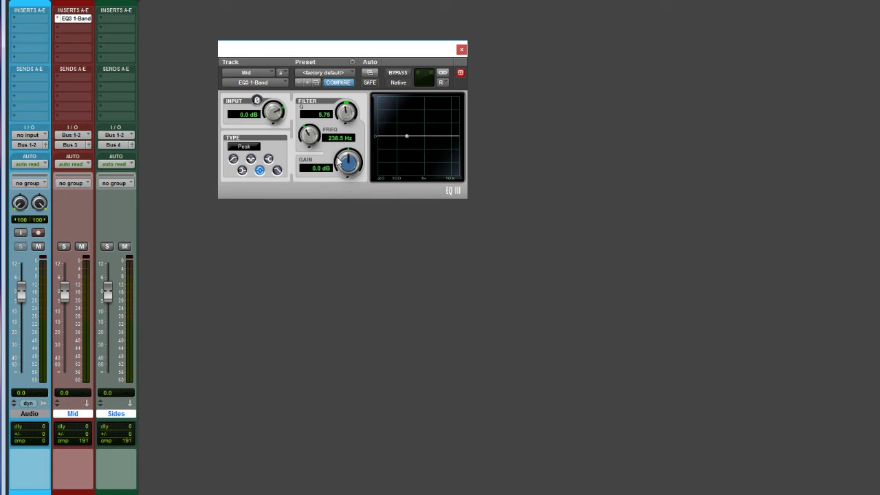
pyautogui.moveTo(339, 162); pyautogui.dragTo(343, 191)
# - Compare the EQ settings of the left and right channels and close the plug-in window
pyautogui.click(442, 82)
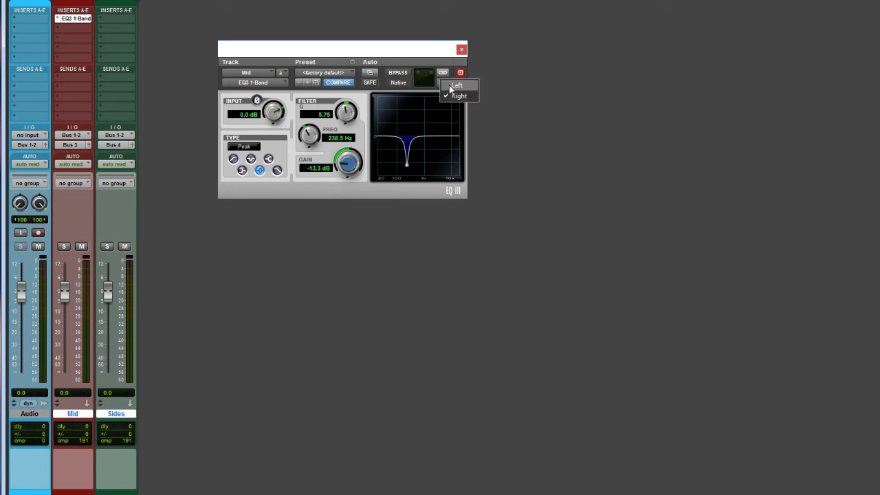
pyautogui.click(457, 86)
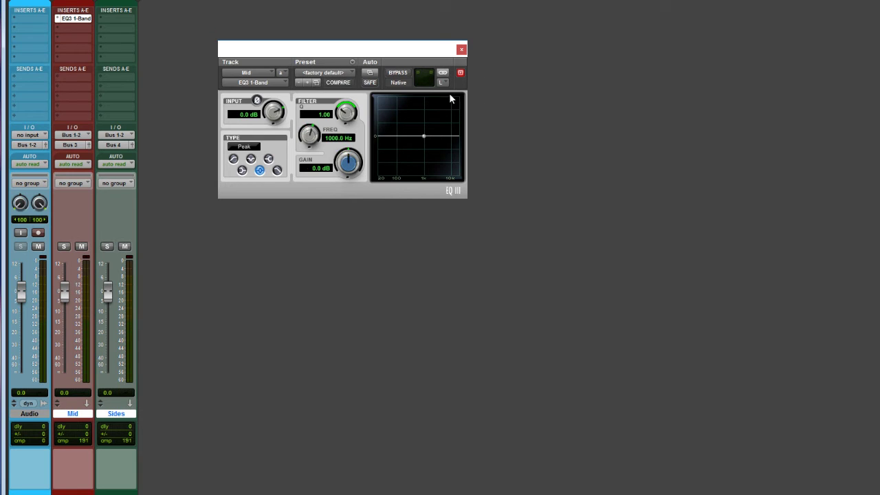
pyautogui.click(442, 83)
pyautogui.click(457, 95)
pyautogui.click(462, 49)
# - Replace the Mid track's EQ insert with the multichannel Time Adjuster (stereo) delay plug-in
pyautogui.click(61, 20)
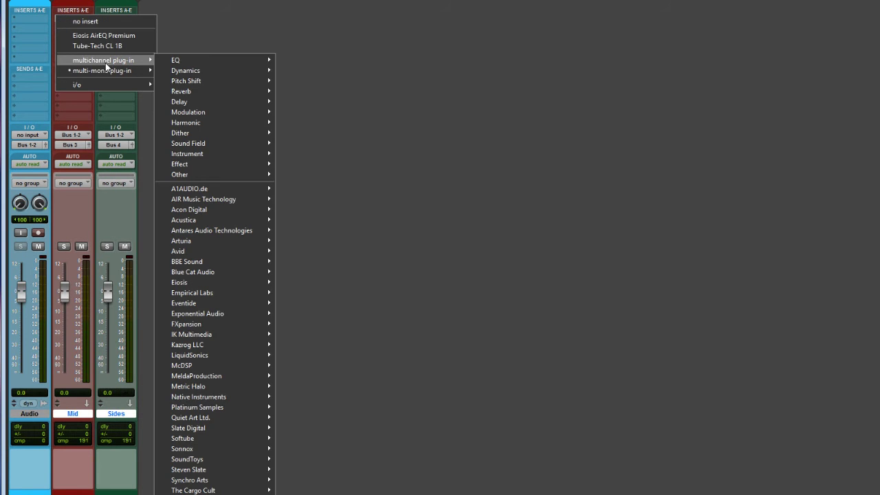
pyautogui.moveTo(183, 104)
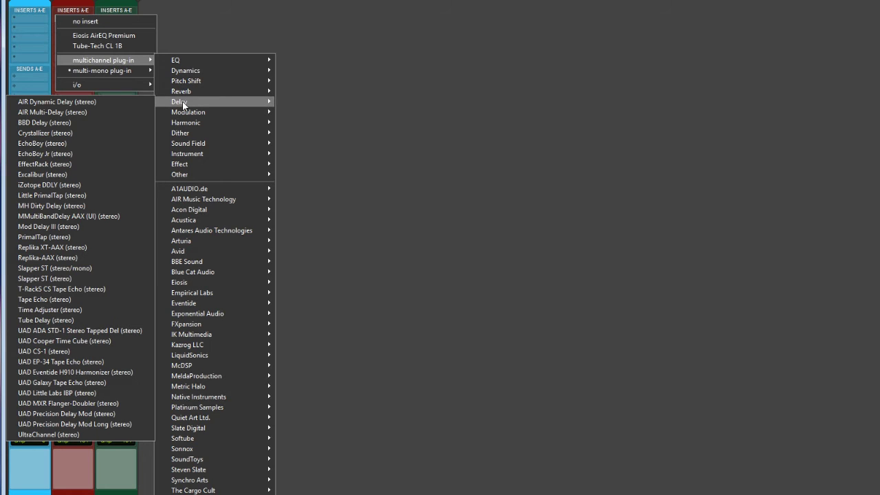
pyautogui.click(48, 310)
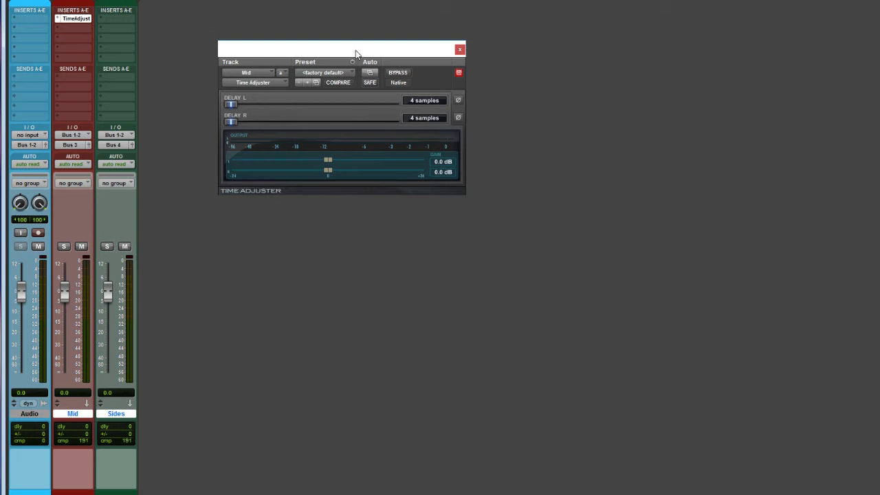
pyautogui.click(458, 118)
pyautogui.click(458, 100)
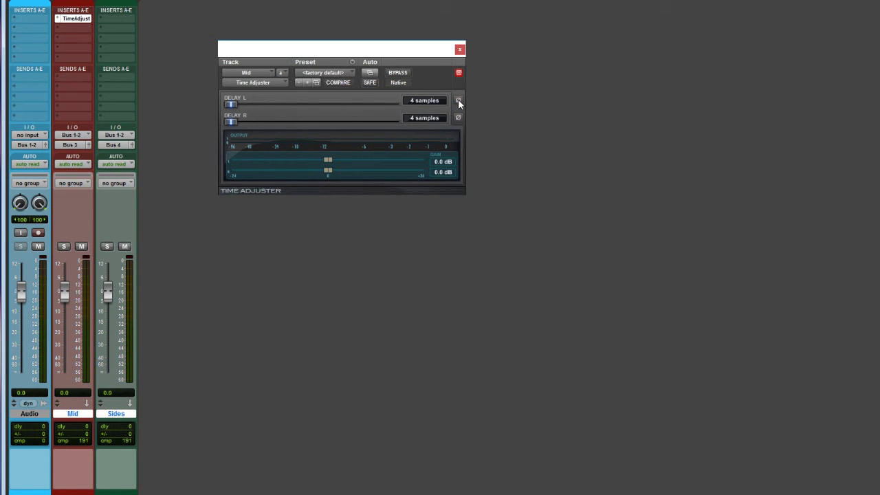
# - Close the Mid track's plug-in window, copy its Time Adjuster insert to the Sides track, and open the copy
pyautogui.click(460, 48)
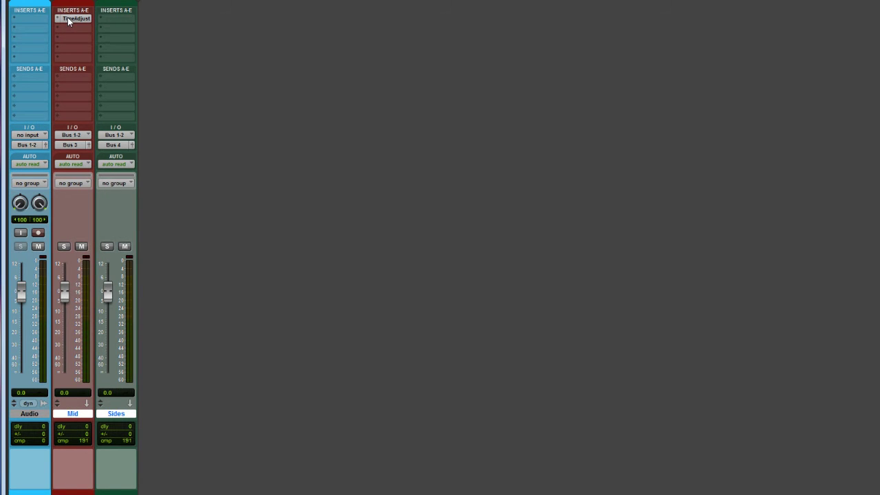
pyautogui.moveTo(72, 20); pyautogui.dragTo(104, 25)
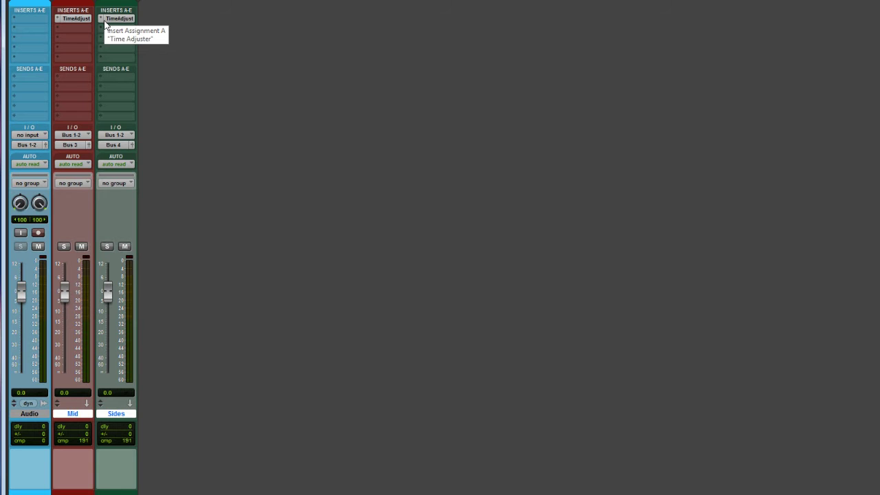
pyautogui.click(104, 21)
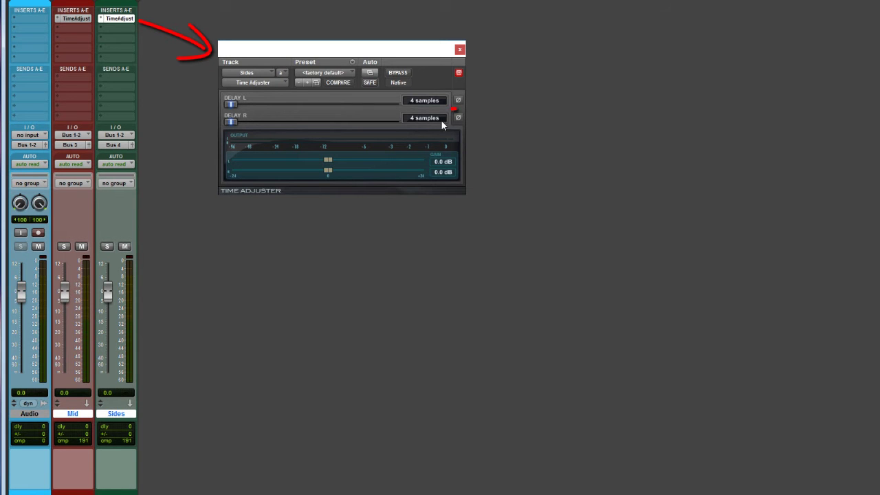
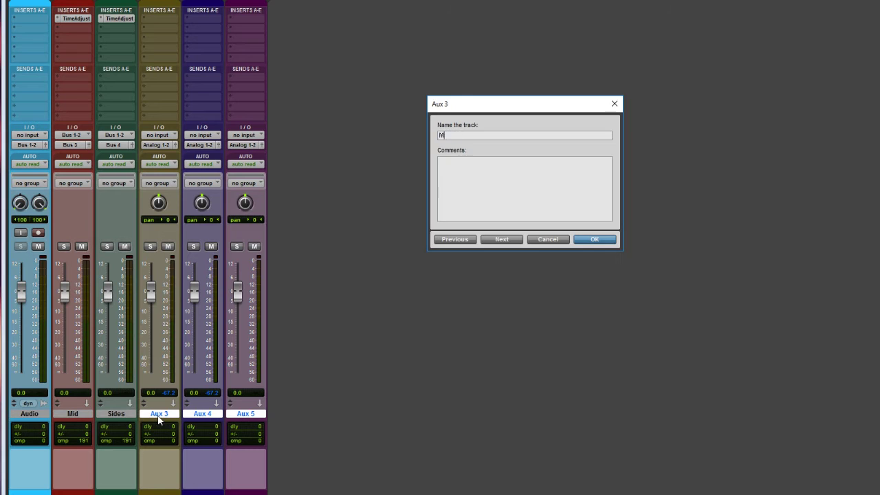
# - Name the three new mono aux tracks Mid Mix, Left and Right
pyautogui.write('x')
pyautogui.press('Return')
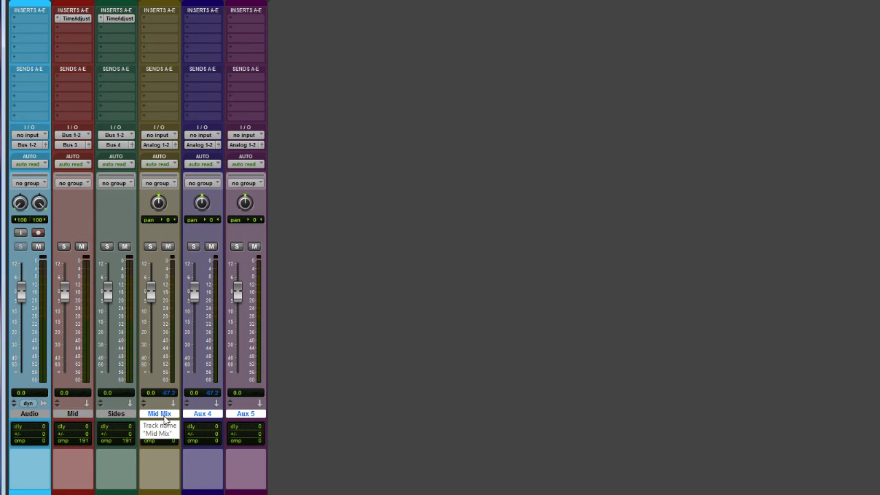
pyautogui.doubleClick(202, 414)
pyautogui.write('Left')
pyautogui.hotkey('ctrl', 'Right')
pyautogui.write('Right')
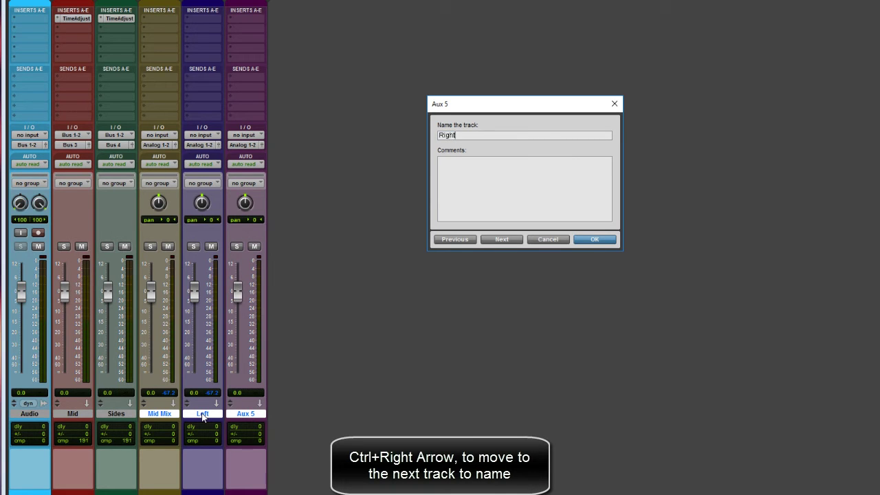
pyautogui.press('Return')
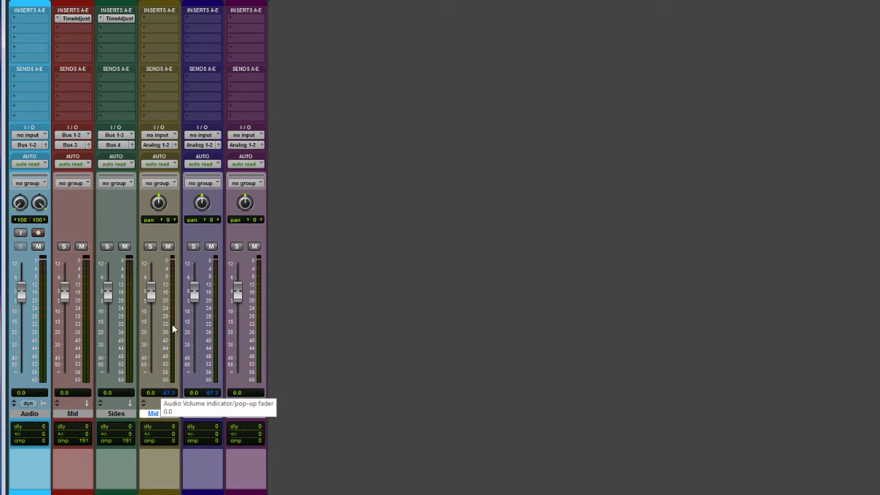
# - Route the Mid Mix track with Bus 3 (Mono) as its input and Bus 7-8 (Stereo) as its output
pyautogui.click(158, 415)
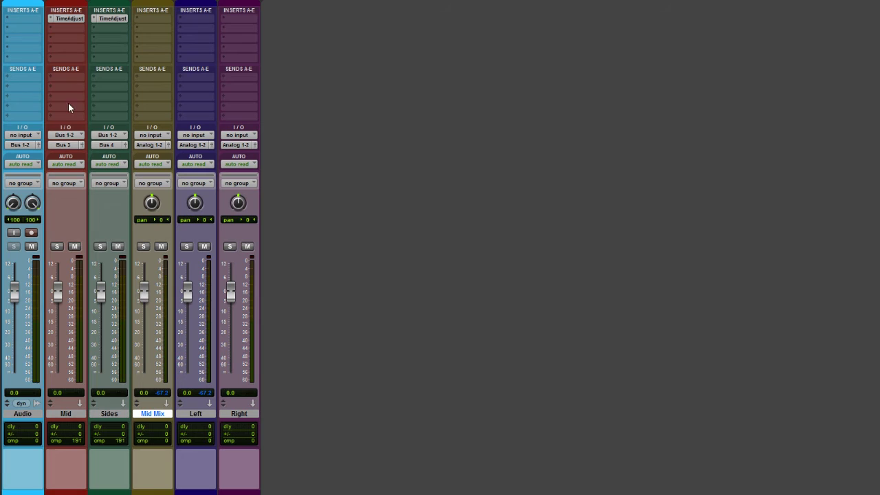
pyautogui.click(153, 136)
pyautogui.moveTo(168, 165)
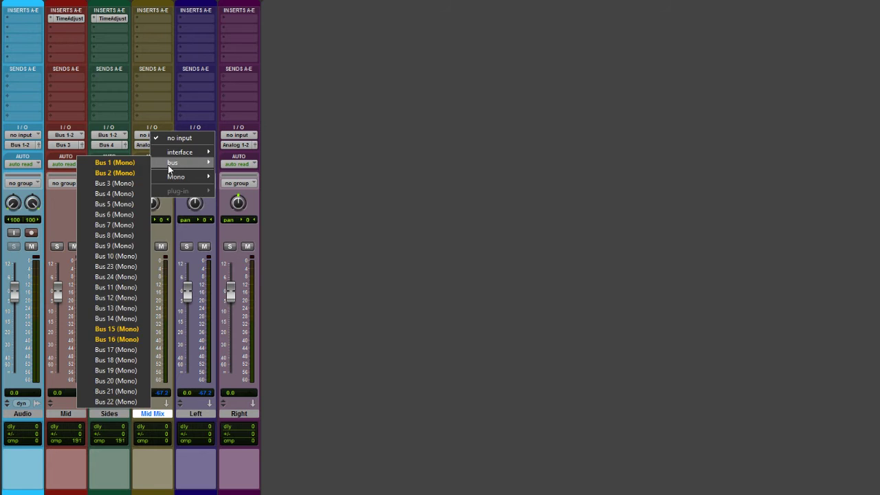
pyautogui.click(101, 181)
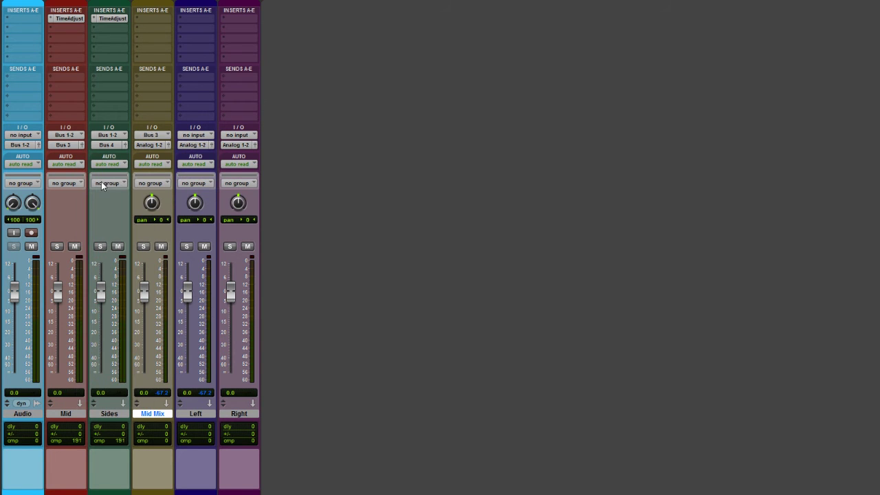
pyautogui.click(150, 146)
pyautogui.moveTo(174, 172)
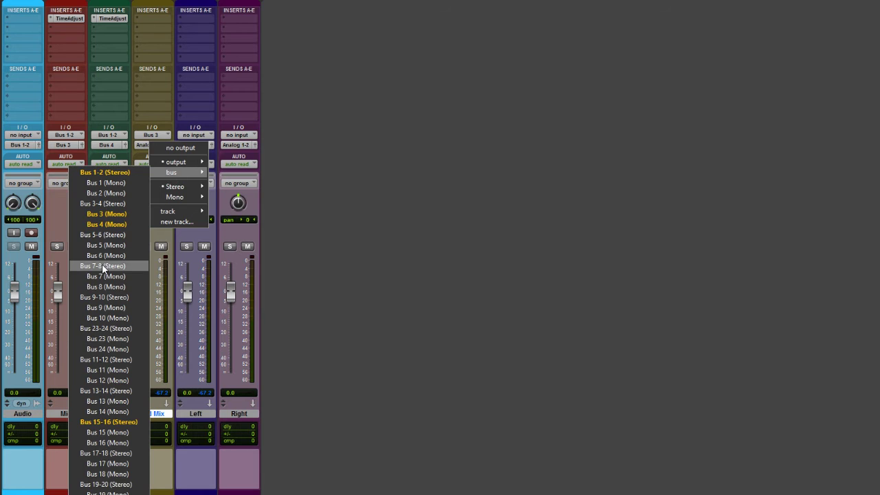
pyautogui.press('Escape')
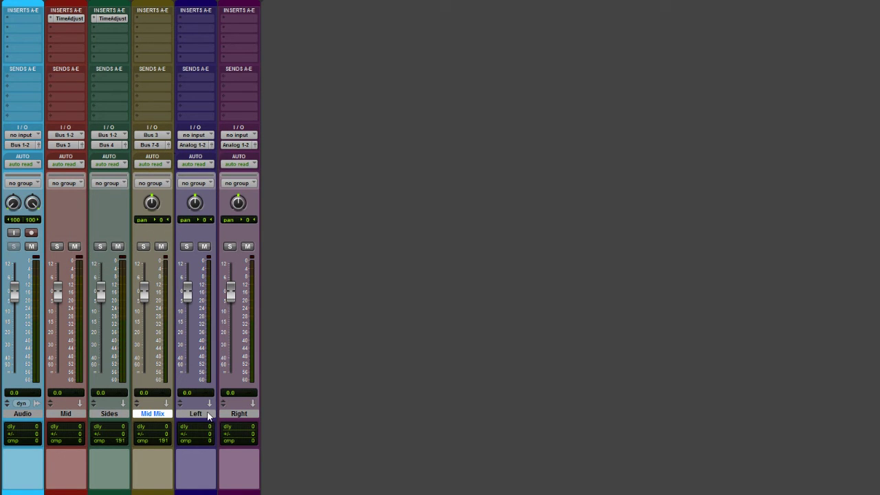
# - Set the inputs of both the Left and Right tracks to Bus 4 (Mono)
pyautogui.moveTo(196, 414); pyautogui.dragTo(239, 414)
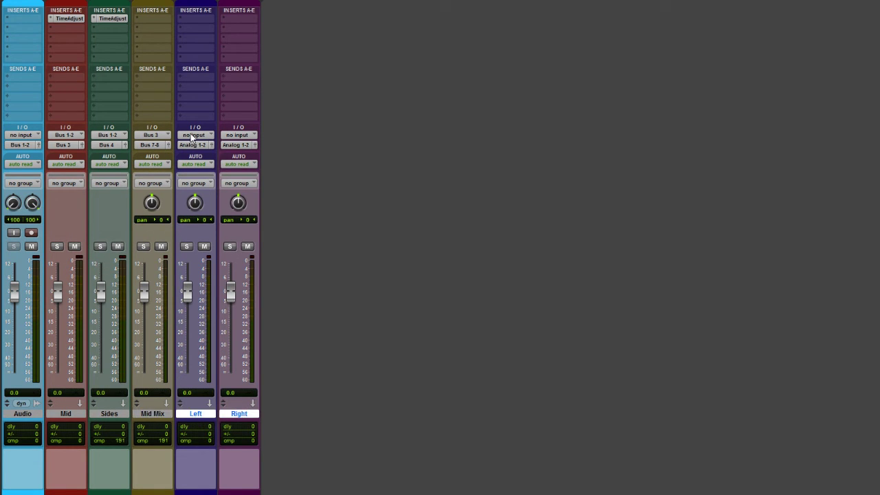
pyautogui.click(190, 133)
pyautogui.moveTo(218, 164)
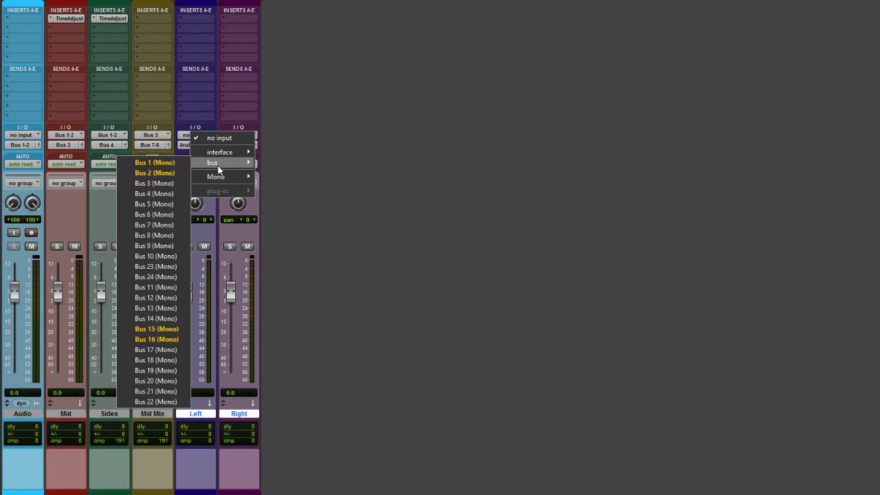
pyautogui.click(153, 191)
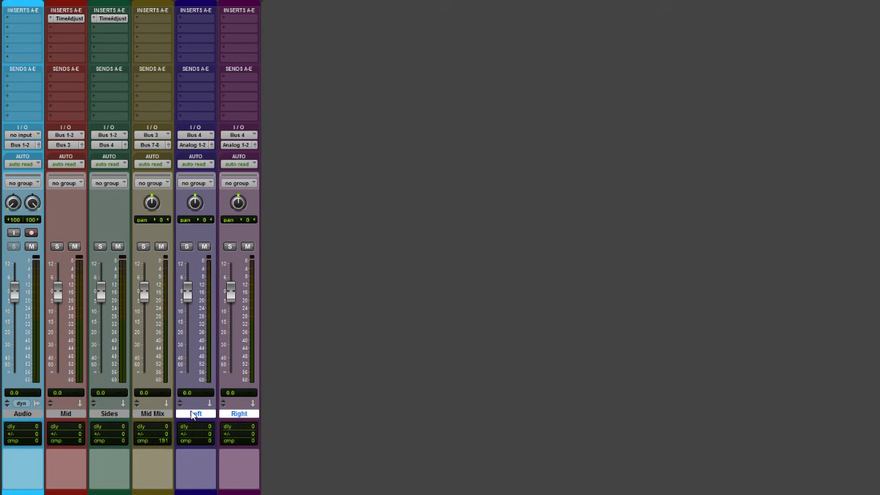
# - Set the Left track's output to Bus 5 (Mono) and the Right track's output to Bus 6 (Mono)
pyautogui.click(196, 146)
pyautogui.moveTo(212, 173)
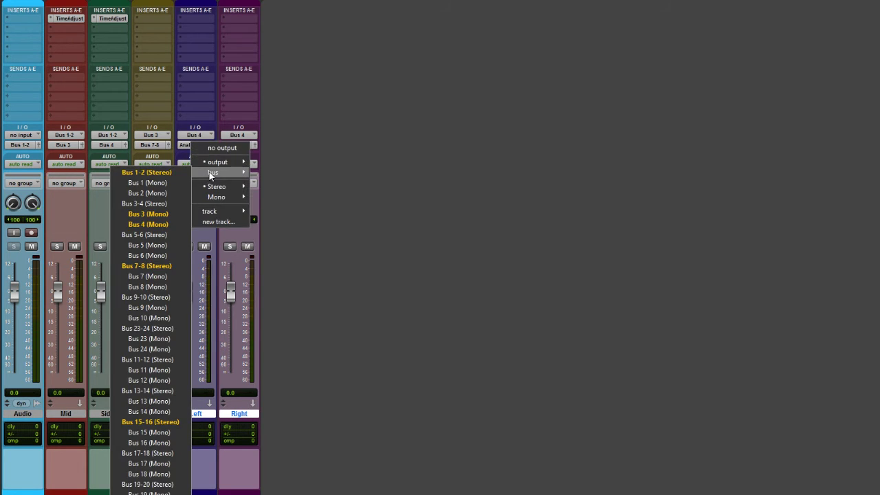
pyautogui.click(141, 246)
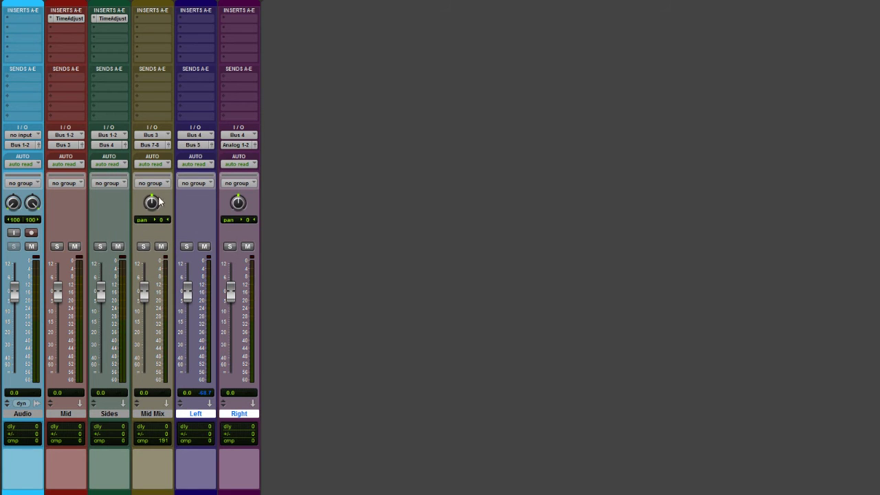
pyautogui.click(234, 145)
pyautogui.moveTo(254, 173)
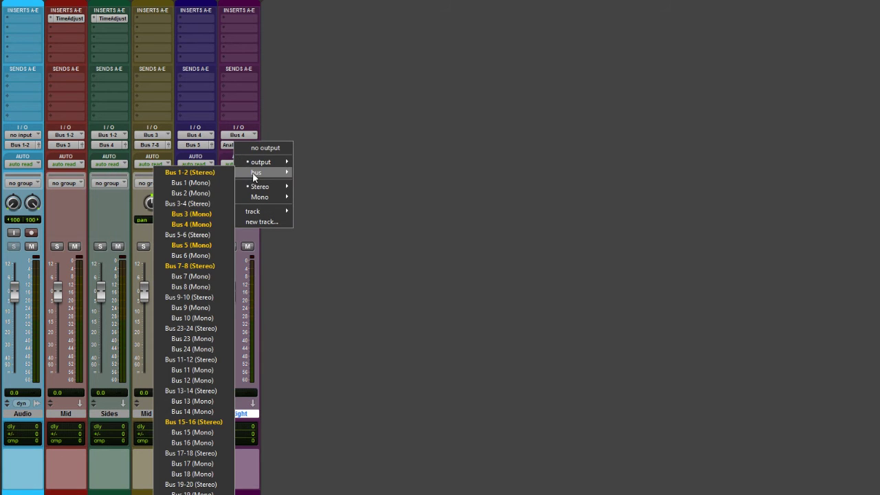
pyautogui.click(190, 263)
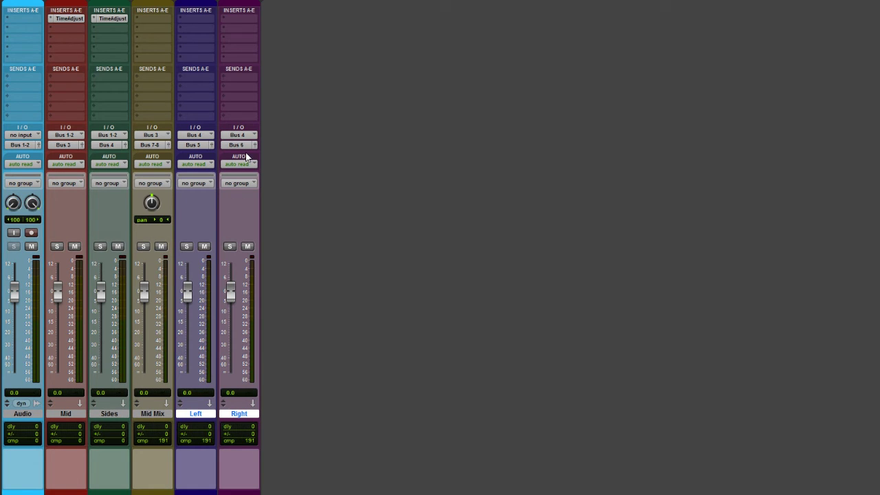
# - Give the Left and Right tracks the same dark purple track color
pyautogui.click(179, 415)
pyautogui.keyDown('shift'); pyautogui.click(223, 415); pyautogui.keyUp('shift')
pyautogui.doubleClick(240, 492)
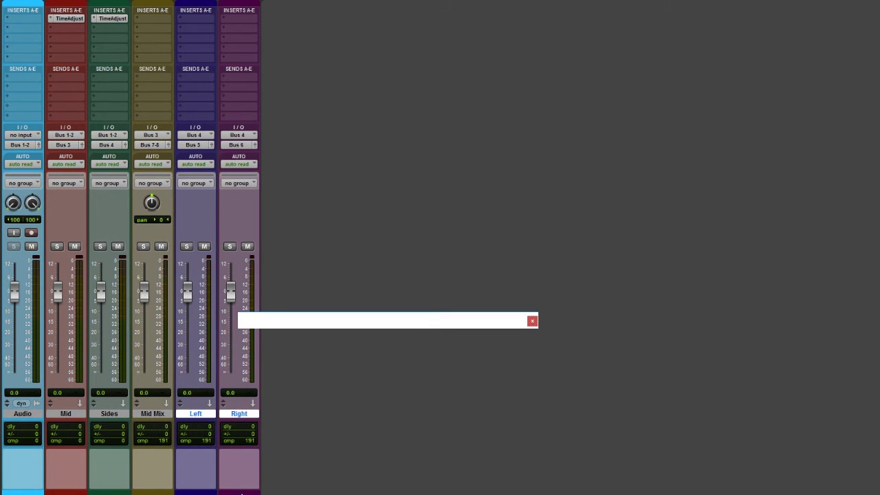
pyautogui.click(312, 373)
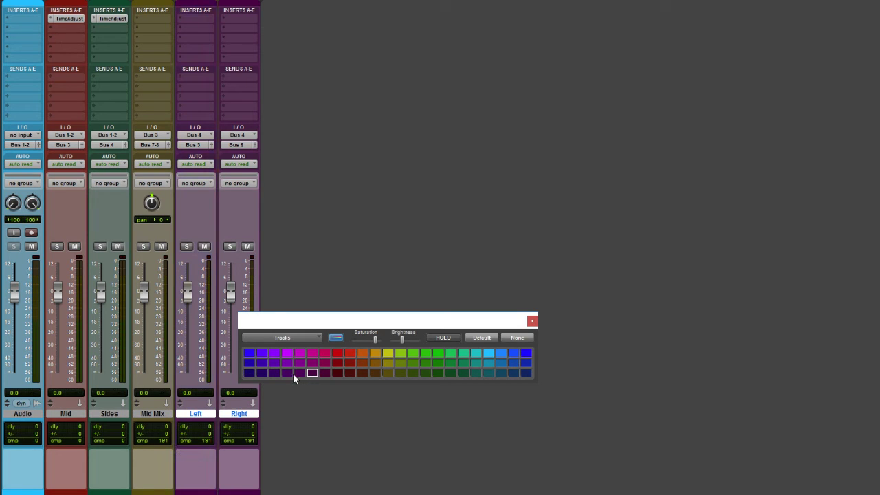
pyautogui.click(532, 322)
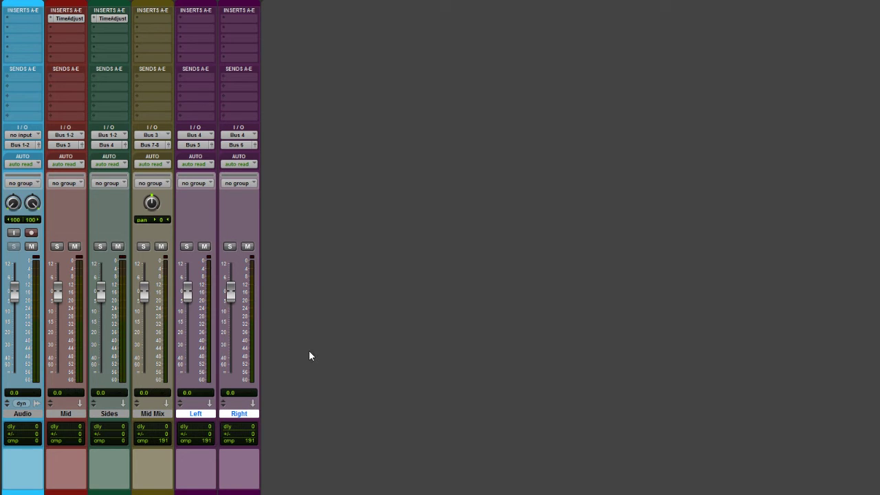
# - Insert the mono Time Adjuster delay plug-in in the Mid Mix track's first insert slot and close its window
pyautogui.click(143, 15)
pyautogui.moveTo(198, 60)
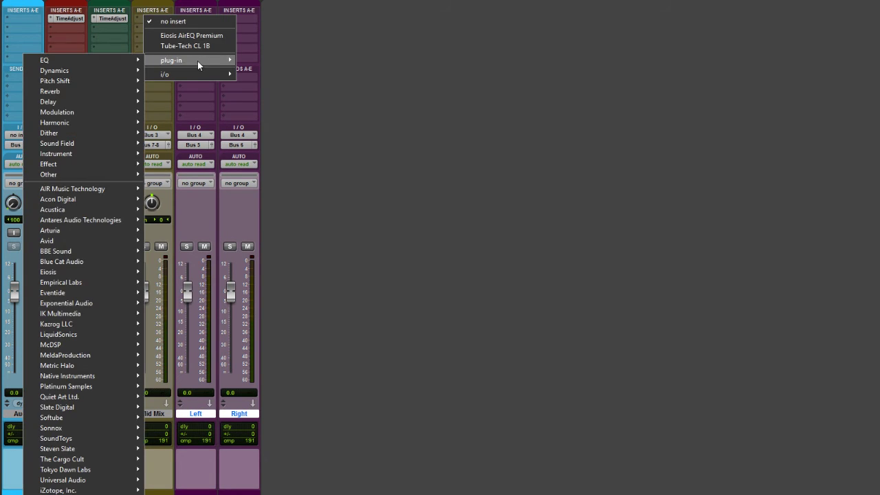
pyautogui.moveTo(45, 101)
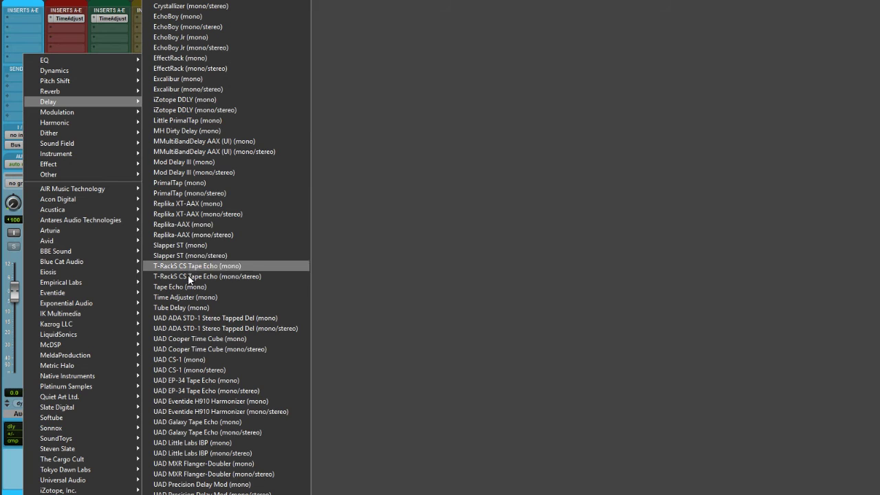
pyautogui.click(190, 298)
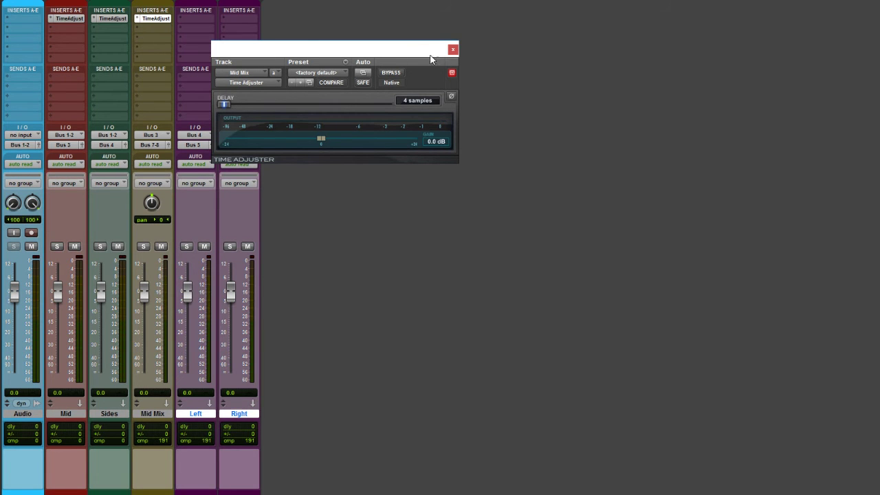
pyautogui.click(453, 49)
# - Copy the Time Adjuster insert to the Left and Right tracks and check the Right track's plug-in window
pyautogui.moveTo(108, 23); pyautogui.dragTo(199, 28)
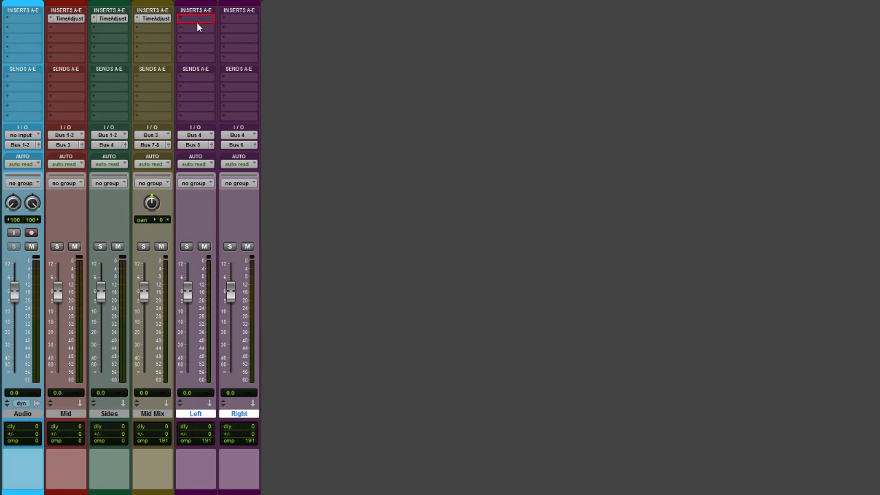
pyautogui.click(604, 196)
pyautogui.moveTo(149, 23); pyautogui.dragTo(234, 22)
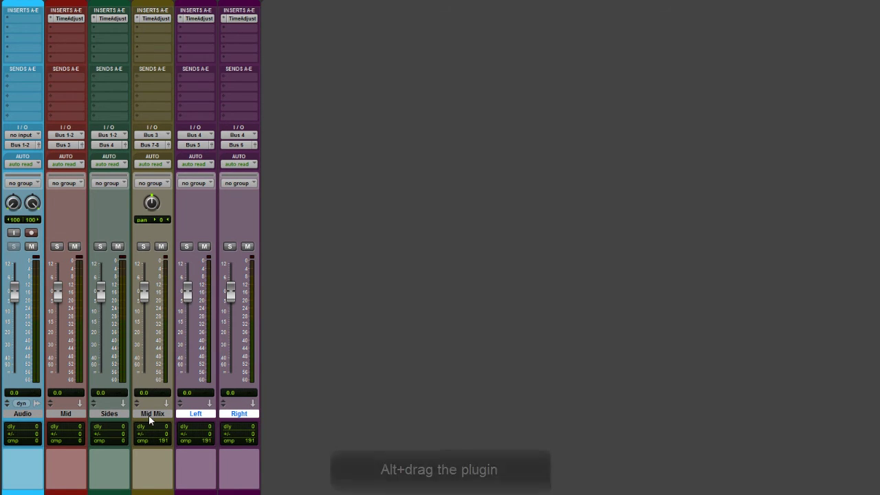
pyautogui.click(239, 19)
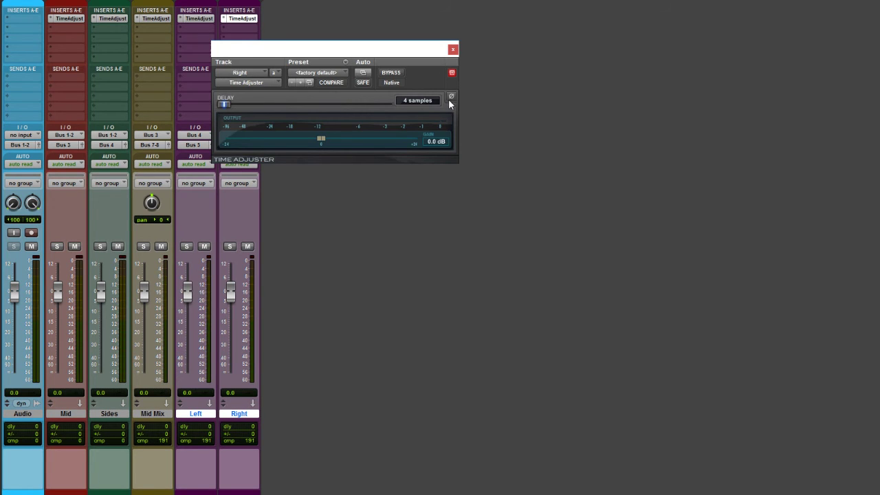
pyautogui.click(453, 49)
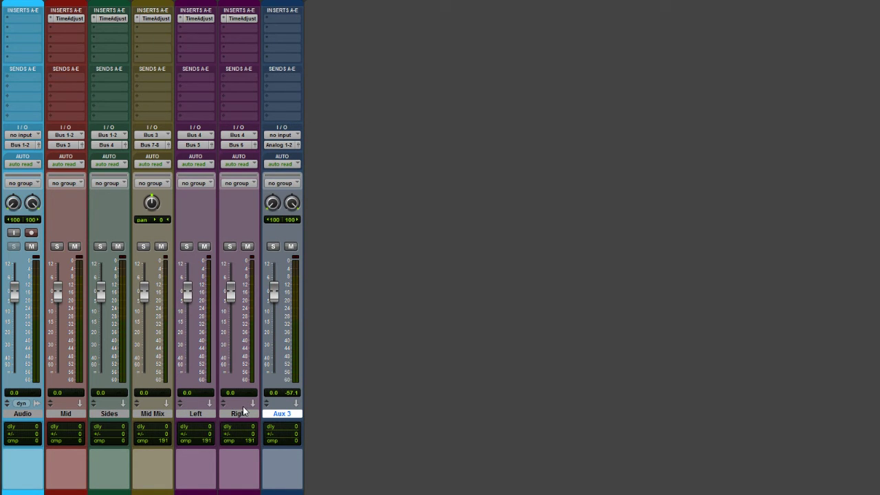
# - Rename the new stereo aux track Aux 3 as LR Mix
pyautogui.doubleClick(283, 415)
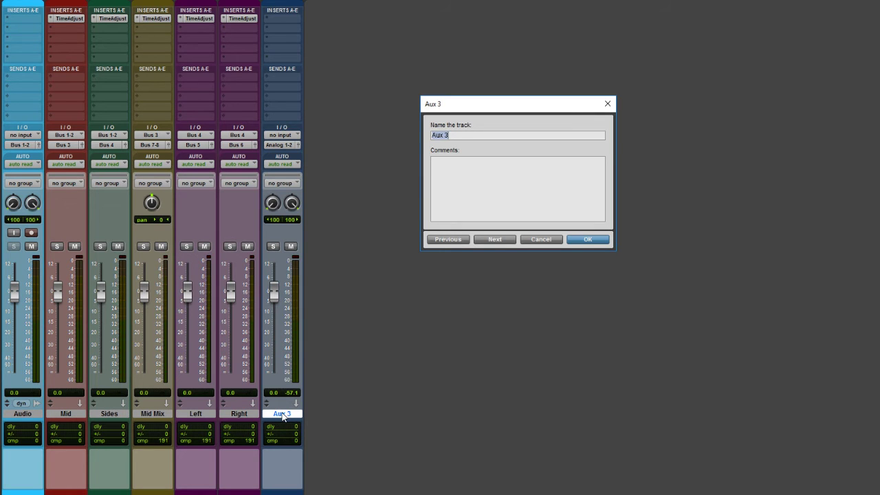
pyautogui.write('LR Mix')
pyautogui.press('Return')
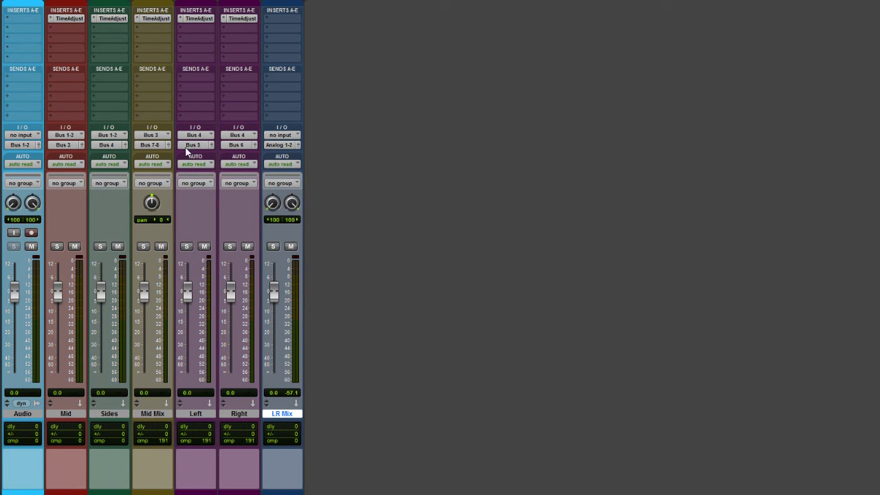
# - Route the LR Mix track with Bus 5-6 (Stereo) as its input and Bus 7-8 (Stereo) as its output
pyautogui.click(280, 135)
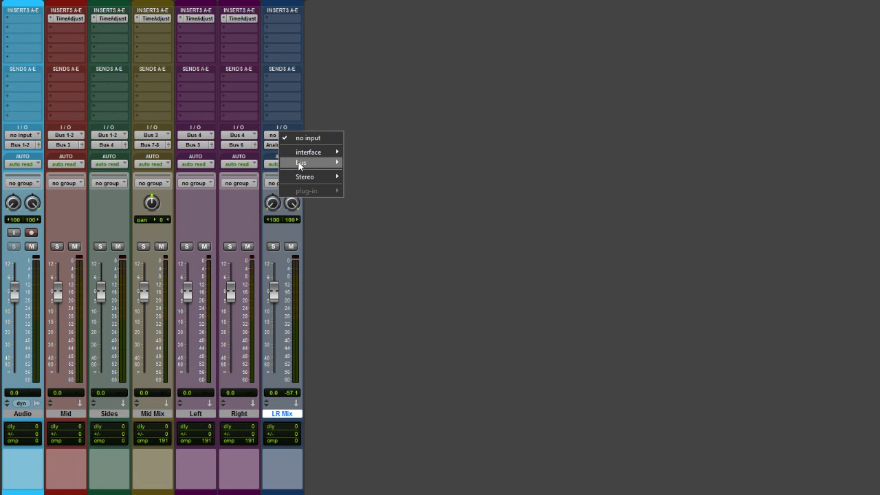
pyautogui.moveTo(299, 164)
pyautogui.click(242, 181)
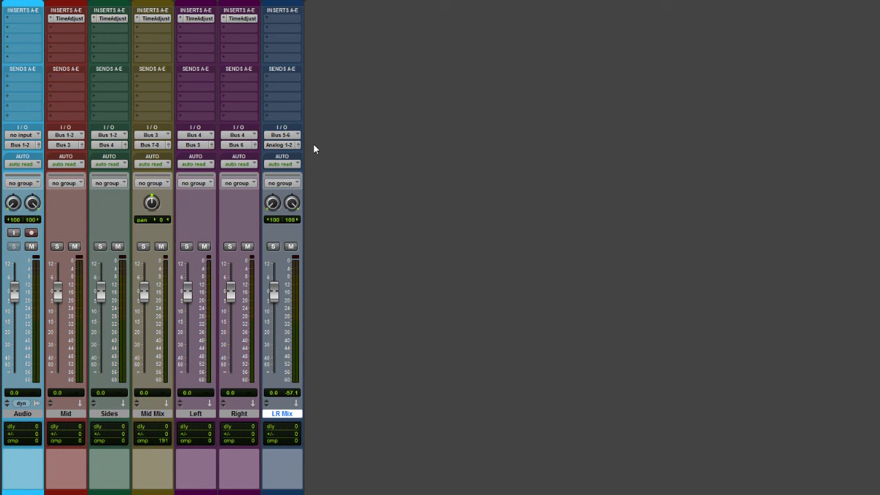
pyautogui.click(280, 144)
pyautogui.moveTo(314, 173)
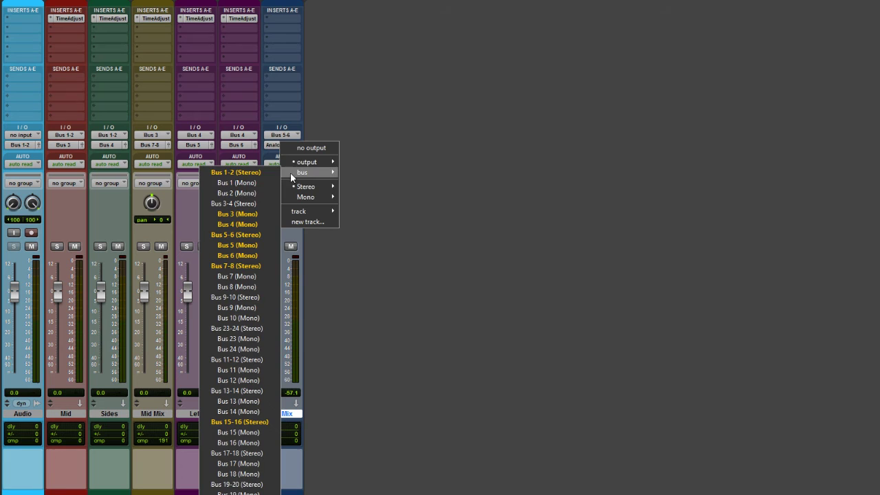
pyautogui.click(234, 266)
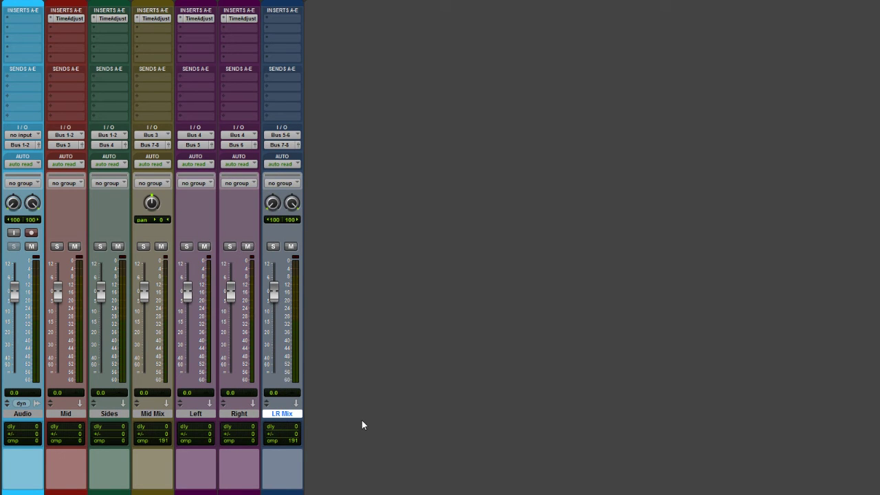
# - Create a new stereo aux track after LR Mix and set its input to Bus 7-8 (Stereo)
pyautogui.hotkey('ctrl', 'shift', 'n')
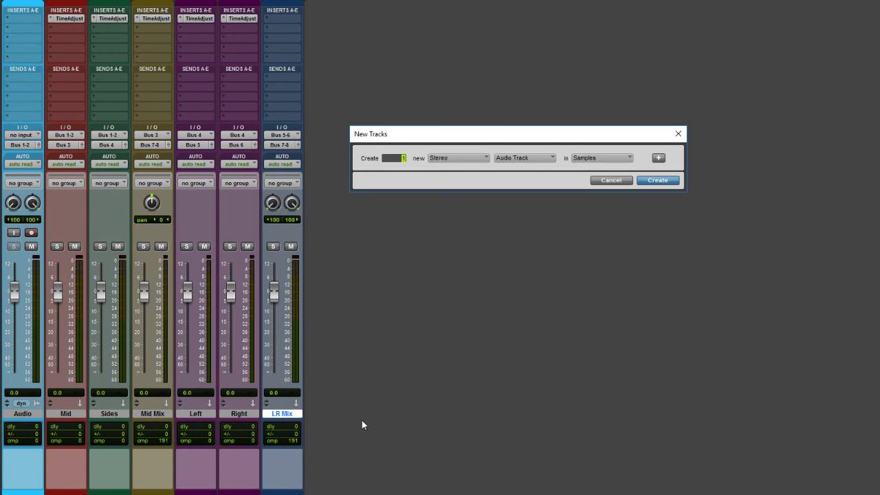
pyautogui.press('Return')
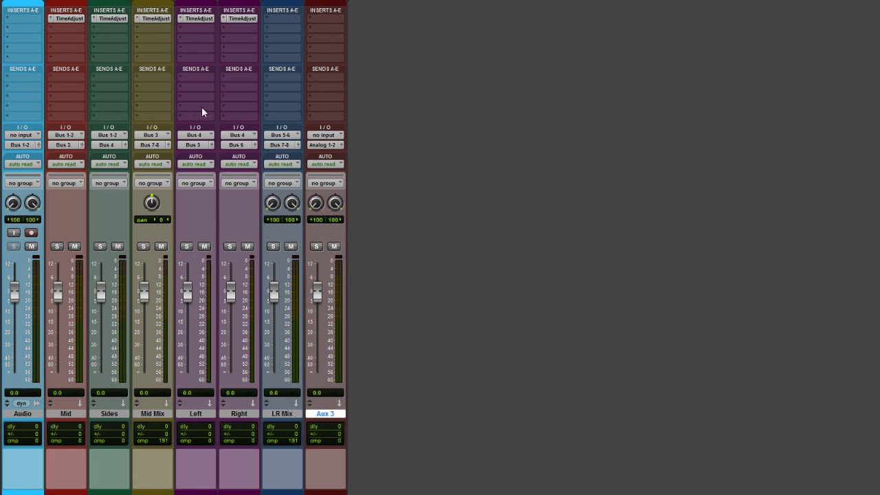
pyautogui.click(321, 136)
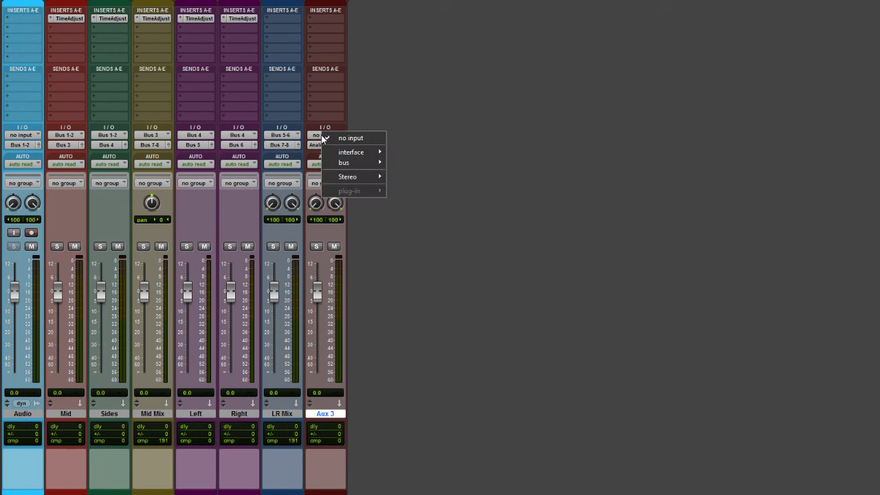
pyautogui.moveTo(355, 165)
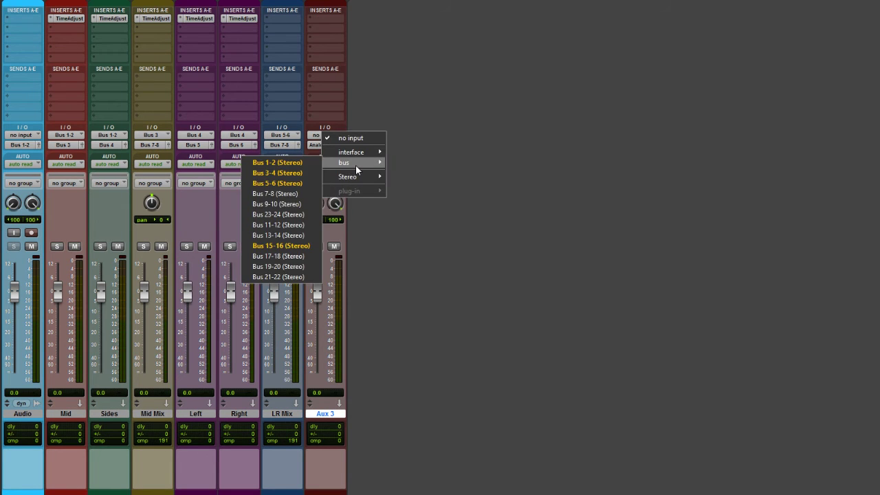
pyautogui.click(275, 193)
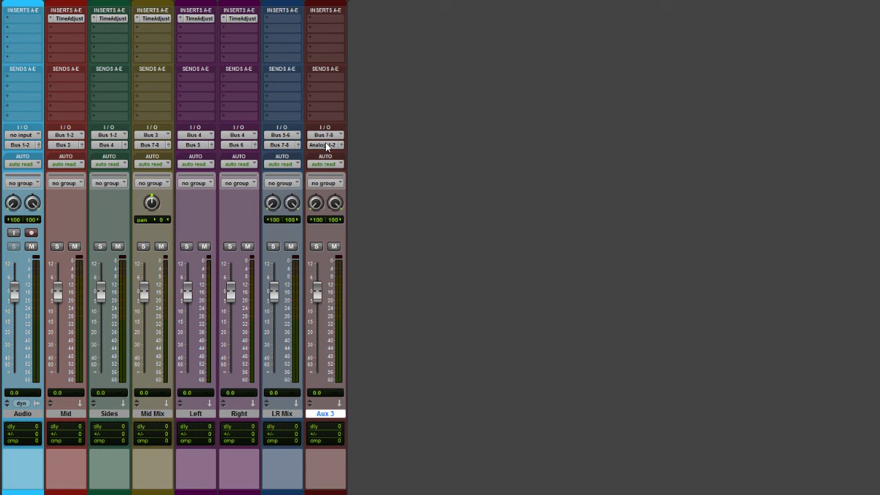
# - Rename the new aux track Aux 3 as Summed
pyautogui.doubleClick(328, 414)
pyautogui.write('Summed')
pyautogui.press('Return')
# - Create a new stereo Master Fader track after the Summed track
pyautogui.hotkey('ctrl', 'shift', 'n')
pyautogui.hotkey('ctrl', 'Down')
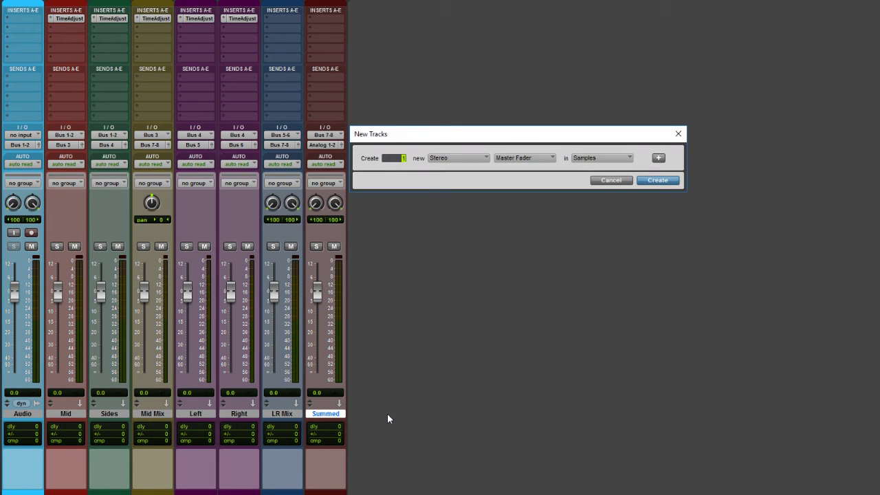
pyautogui.press('Return')
# - Recolor the Master 1 track orange-red, the Summed track red and the LR Mix track purple
pyautogui.doubleClick(369, 475)
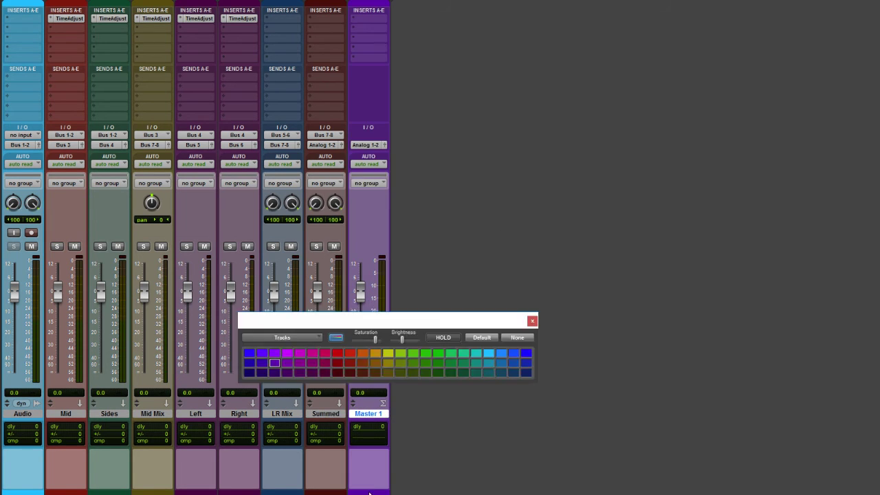
pyautogui.click(350, 353)
pyautogui.click(300, 364)
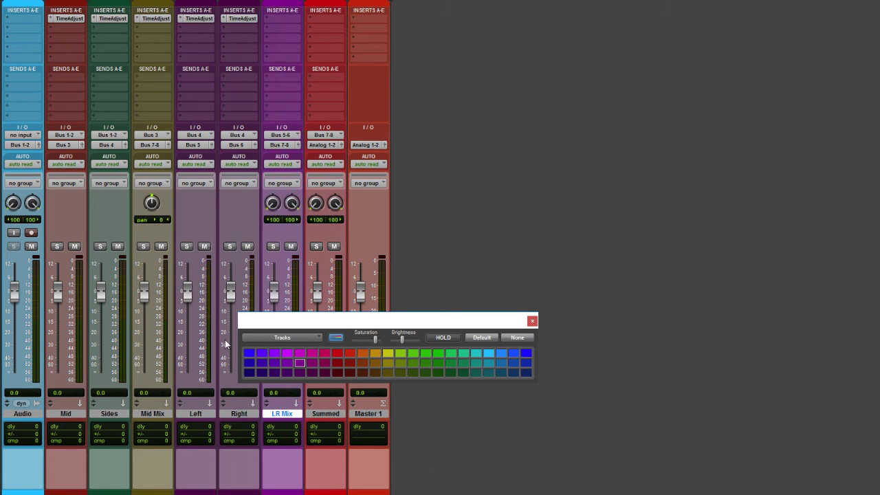
# - Recolor the Left and Right tracks dark purple, the Mid Mix track yellow and the Mid track dark yellow
pyautogui.click(159, 416)
pyautogui.click(291, 371)
pyautogui.click(388, 365)
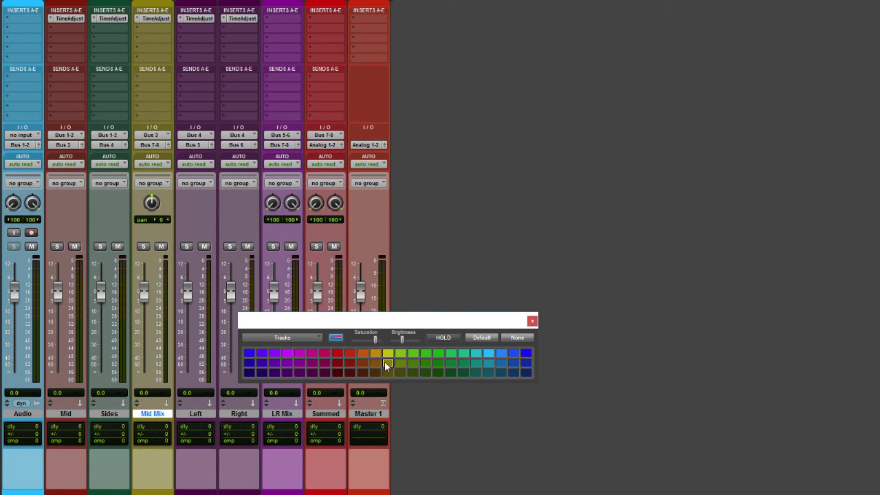
pyautogui.click(68, 416)
pyautogui.click(388, 372)
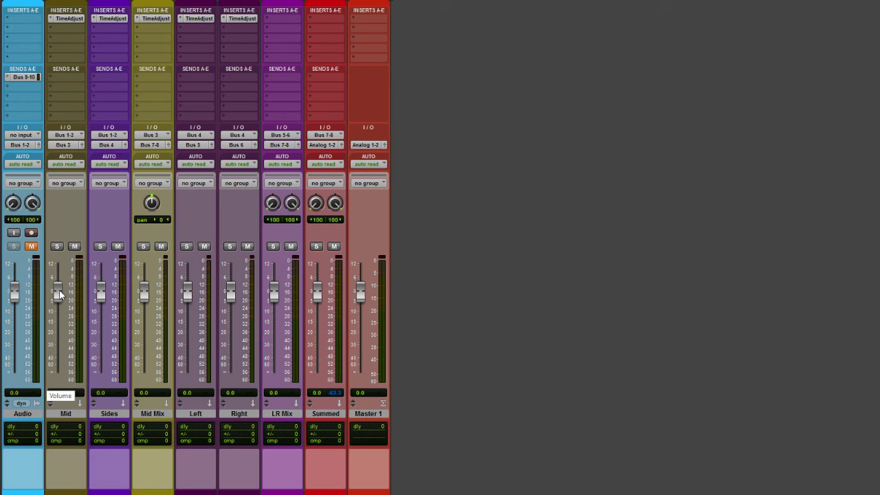
# - Lower the Mid track's volume fader to -6.0 dB and lower the Sides track's fader as well
pyautogui.moveTo(60, 294); pyautogui.dragTo(55, 415)
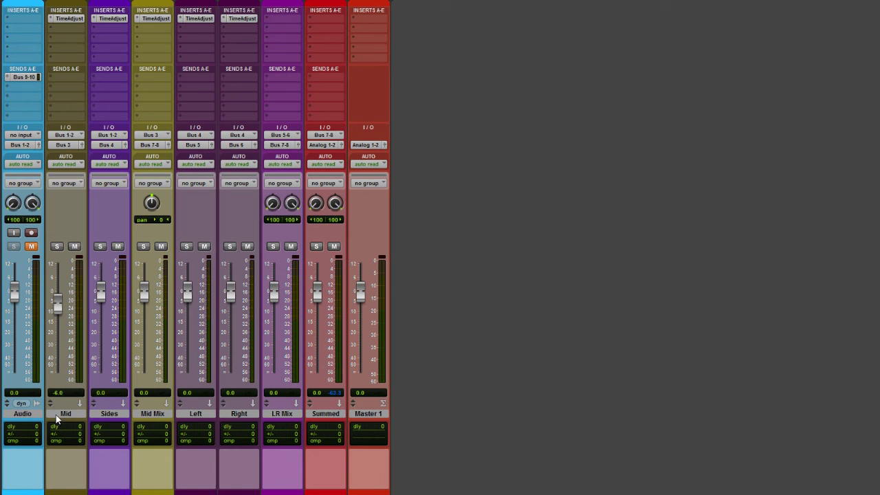
pyautogui.moveTo(102, 294); pyautogui.dragTo(103, 413)
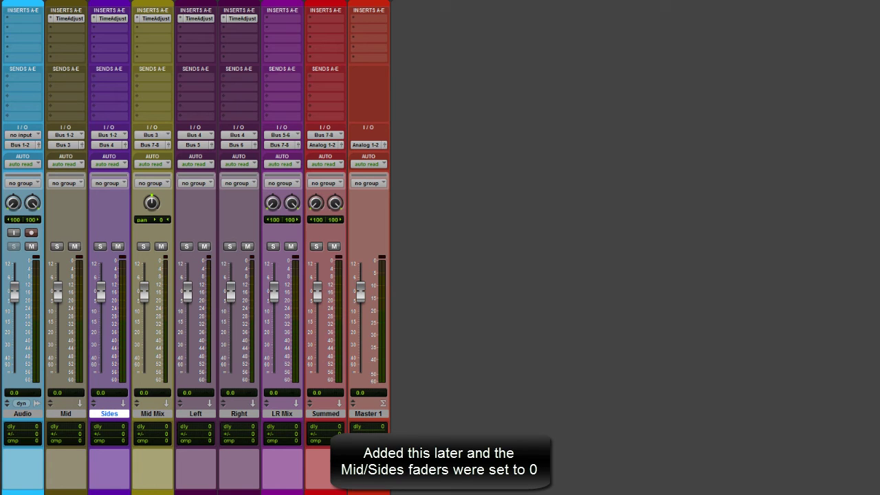
# - Create a new stereo aux input track after Master 1 and name it Reference
pyautogui.click(368, 415)
pyautogui.hotkey('ctrl', 'shift', 'n')
pyautogui.hotkey('ctrl', 'Right')
pyautogui.hotkey('ctrl', 'Down')
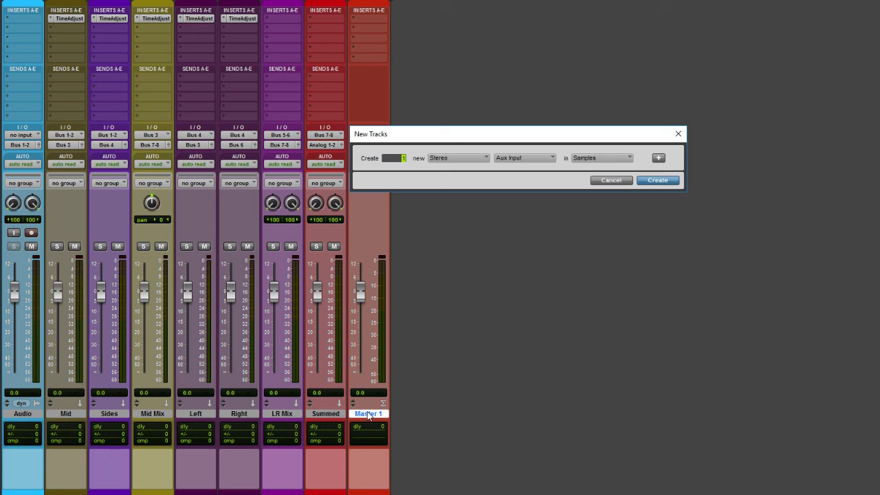
pyautogui.press('Return')
pyautogui.doubleClick(410, 415)
pyautogui.write('Reference')
pyautogui.press('Return')
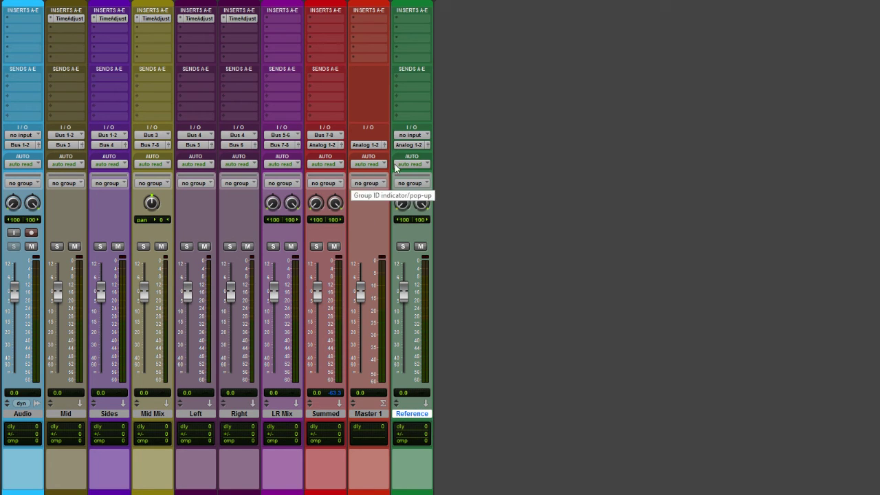
# - Set the Reference track's input to Bus 9-10 (Stereo) and move the track ahead of the Audio track
pyautogui.click(415, 134)
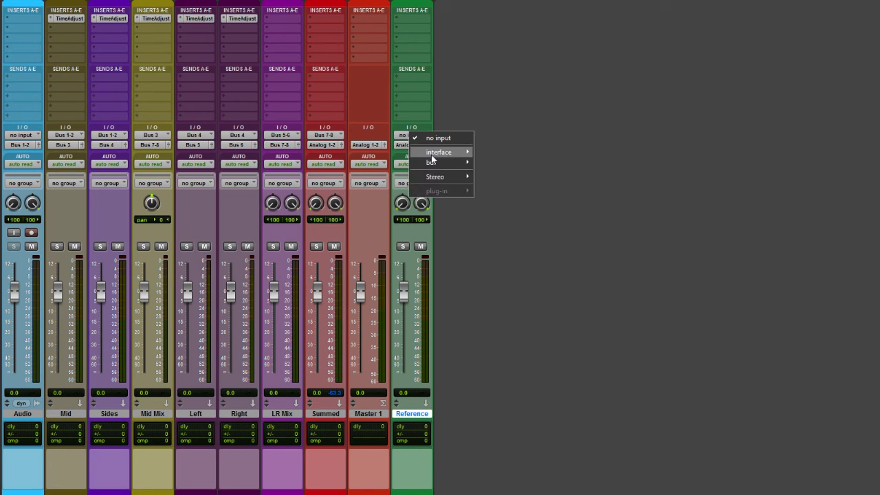
pyautogui.moveTo(415, 164)
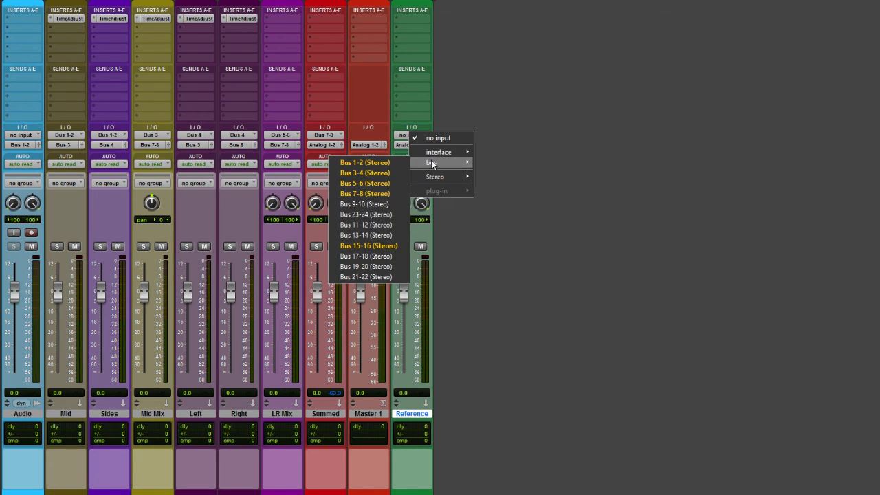
pyautogui.click(380, 205)
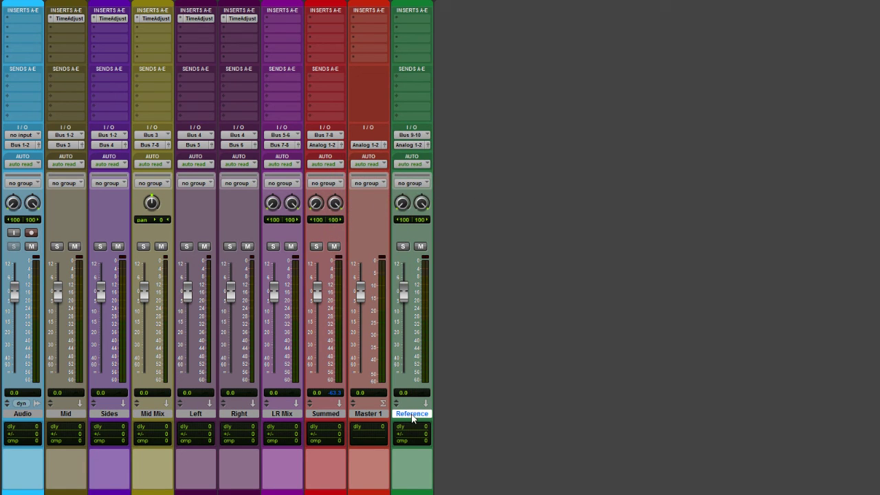
pyautogui.moveTo(413, 418); pyautogui.dragTo(17, 417)
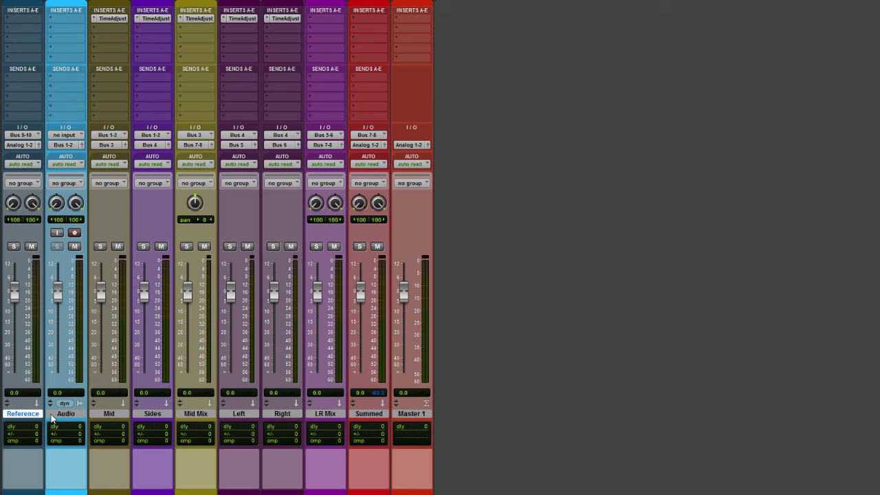
# - Add a send to Bus 9-10 (Stereo) in the Audio track's first send slot and set its level to 0.0 dB
pyautogui.click(51, 74)
pyautogui.moveTo(76, 105)
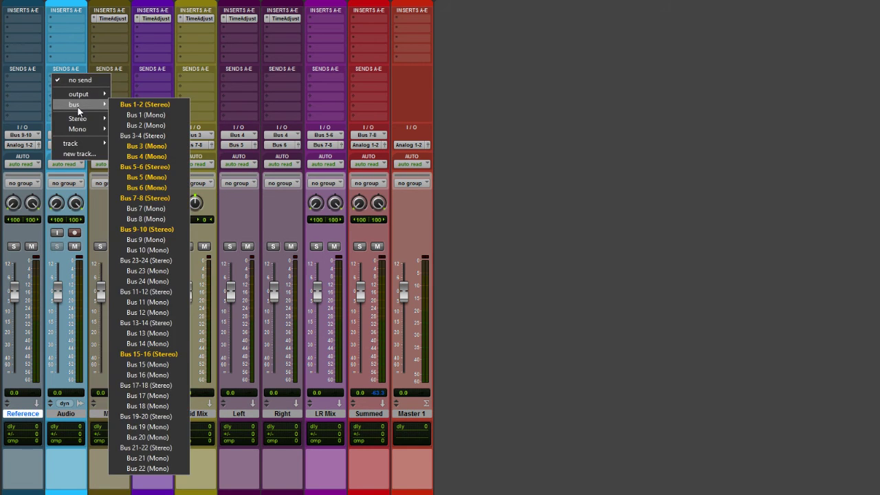
pyautogui.click(154, 230)
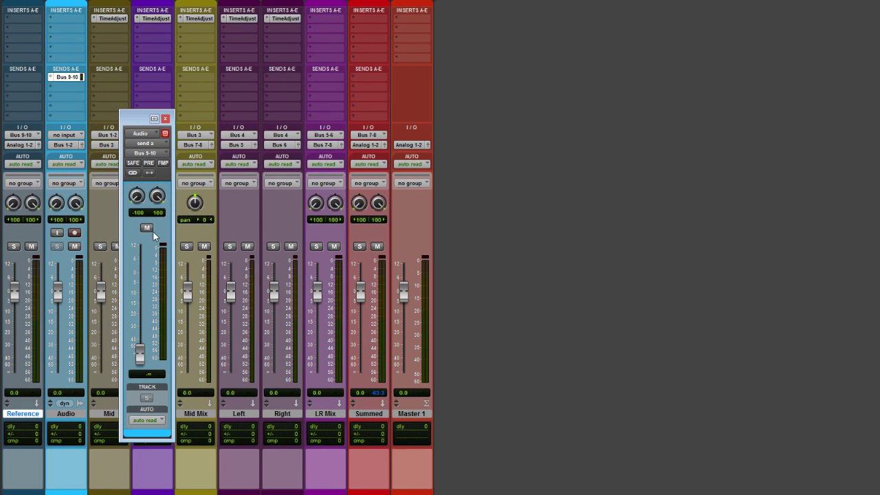
pyautogui.keyDown('alt'); pyautogui.click(139, 355); pyautogui.keyUp('alt')
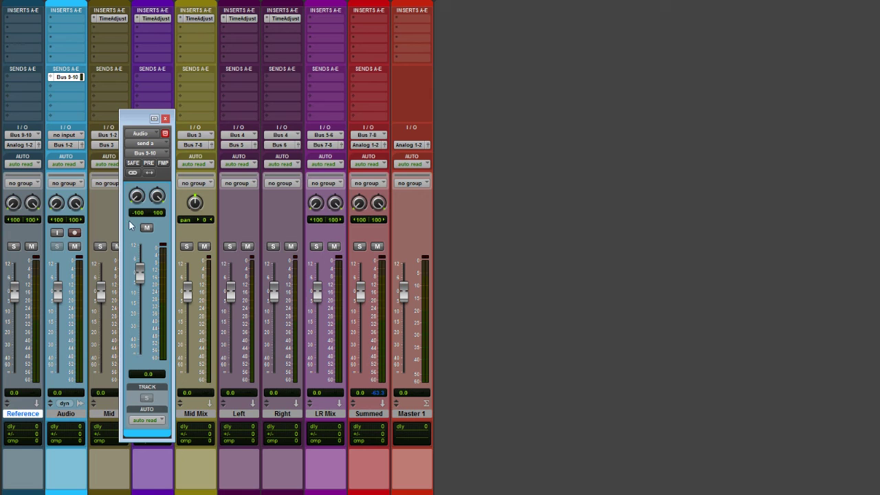
# - Make the Bus 9-10 send pre-fader, mute the Audio track and close the send window
pyautogui.click(149, 164)
pyautogui.click(74, 247)
pyautogui.click(165, 118)
# - Toggle the Reference track's mute on and off twice to compare it with the processed signal
pyautogui.click(31, 246)
pyautogui.click(32, 247)
pyautogui.click(31, 247)
pyautogui.click(32, 247)
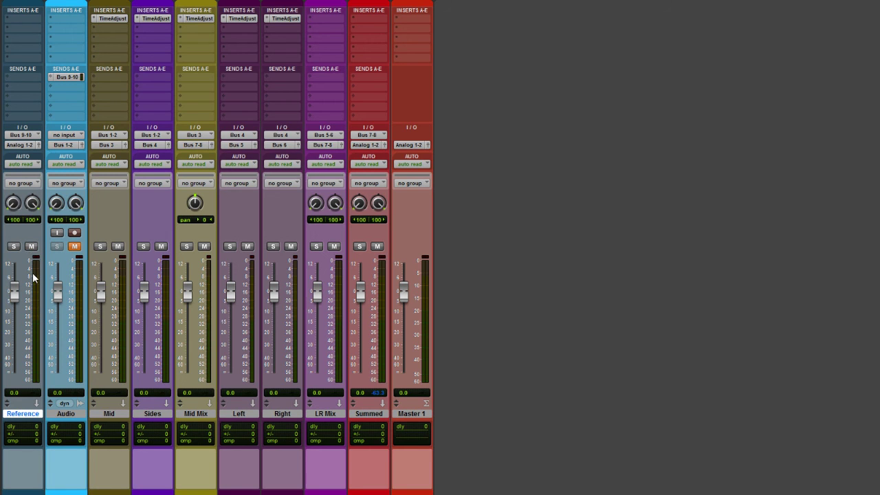